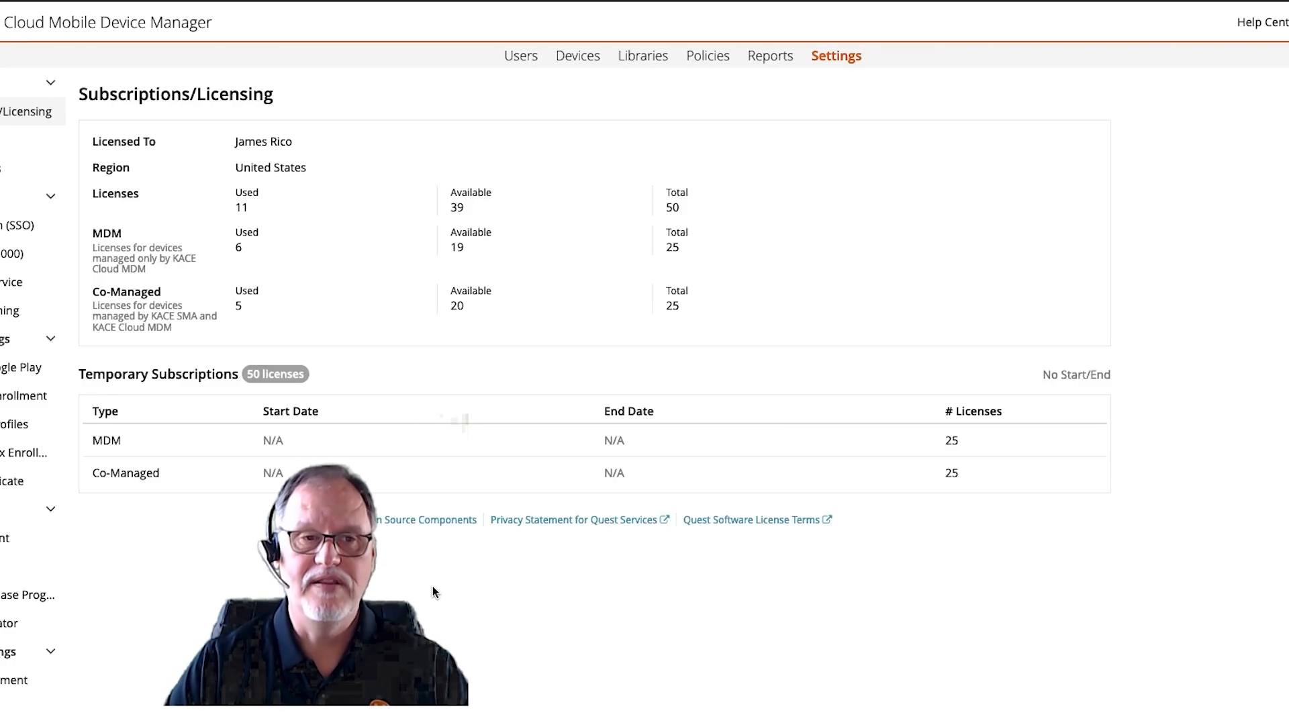
- View the configuration libraries, open the device list and open Enroll Devices from the enrollment options
{"action": "left_click", "coordinate": [644, 60]}
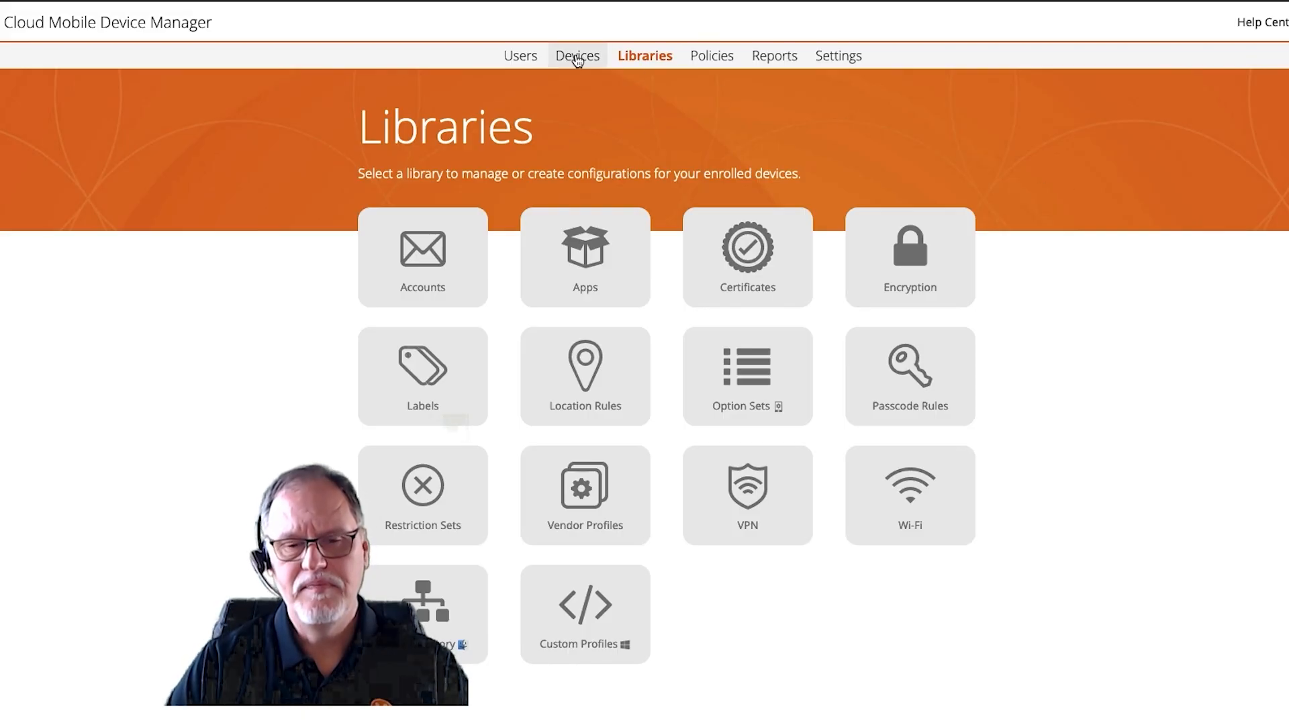
{"action": "left_click", "coordinate": [577, 58]}
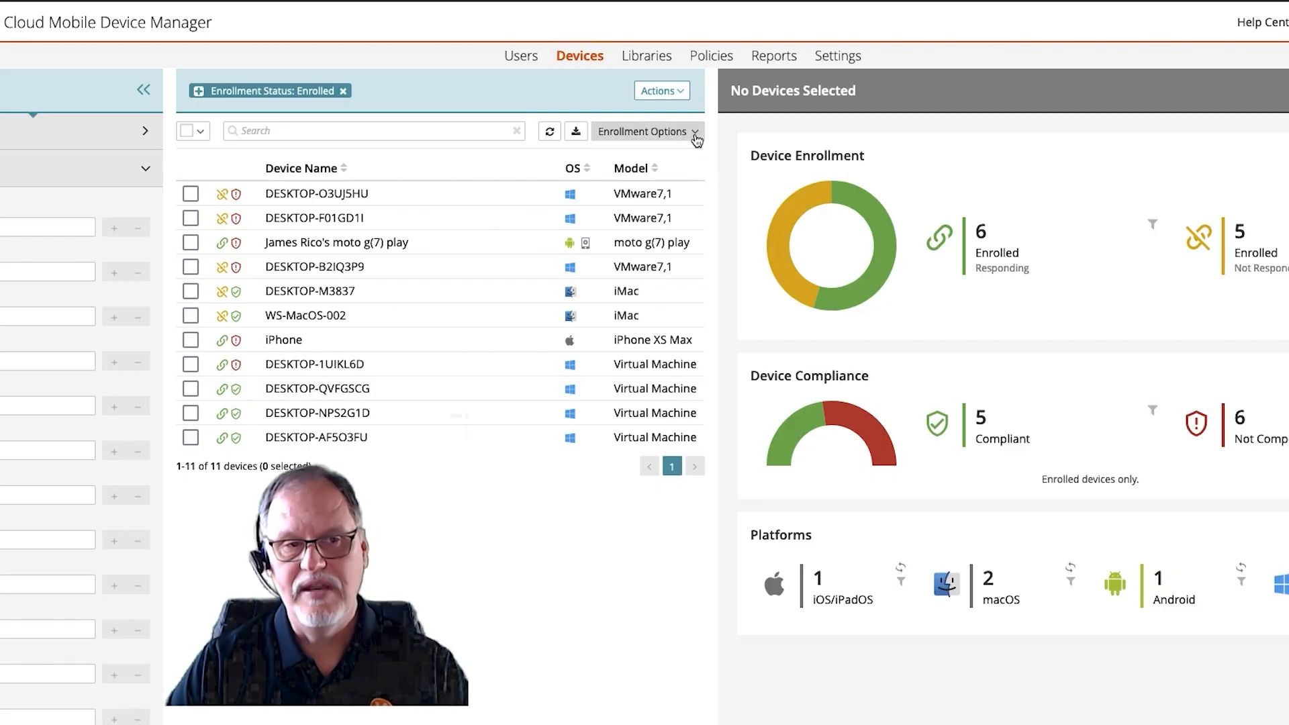
{"action": "left_click", "coordinate": [695, 136]}
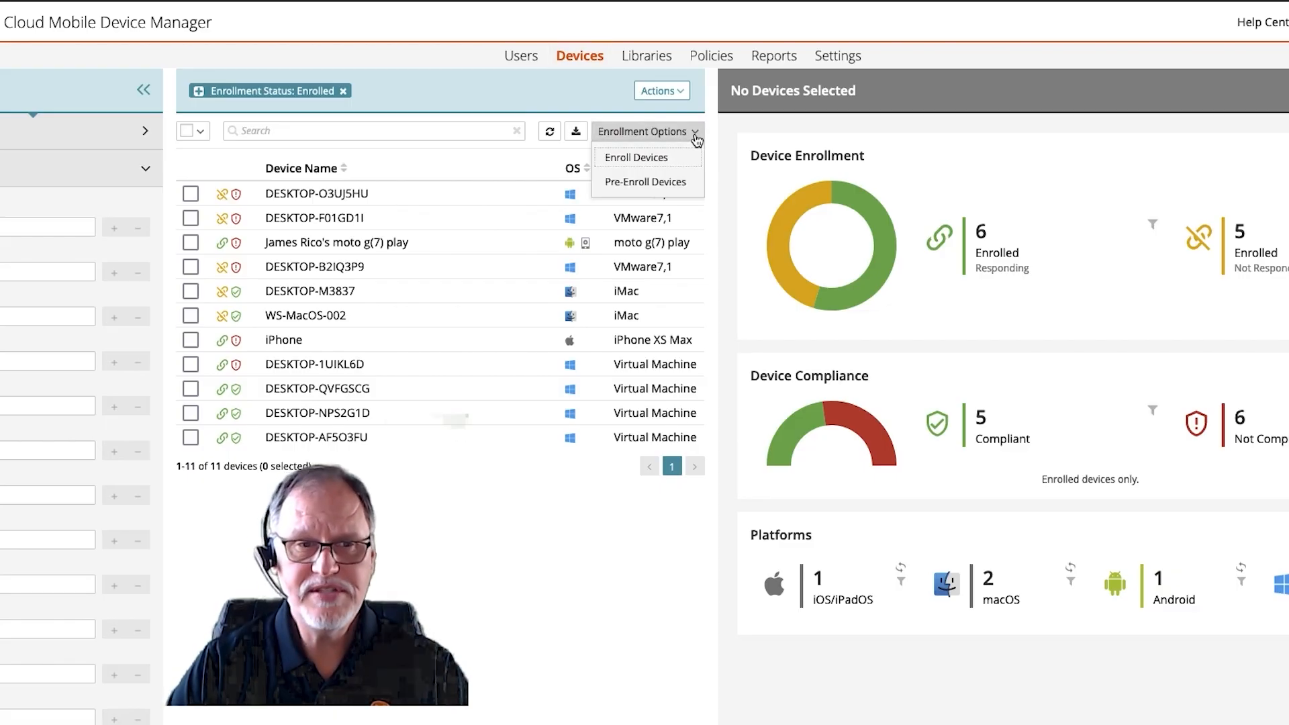
{"action": "left_click", "coordinate": [654, 156]}
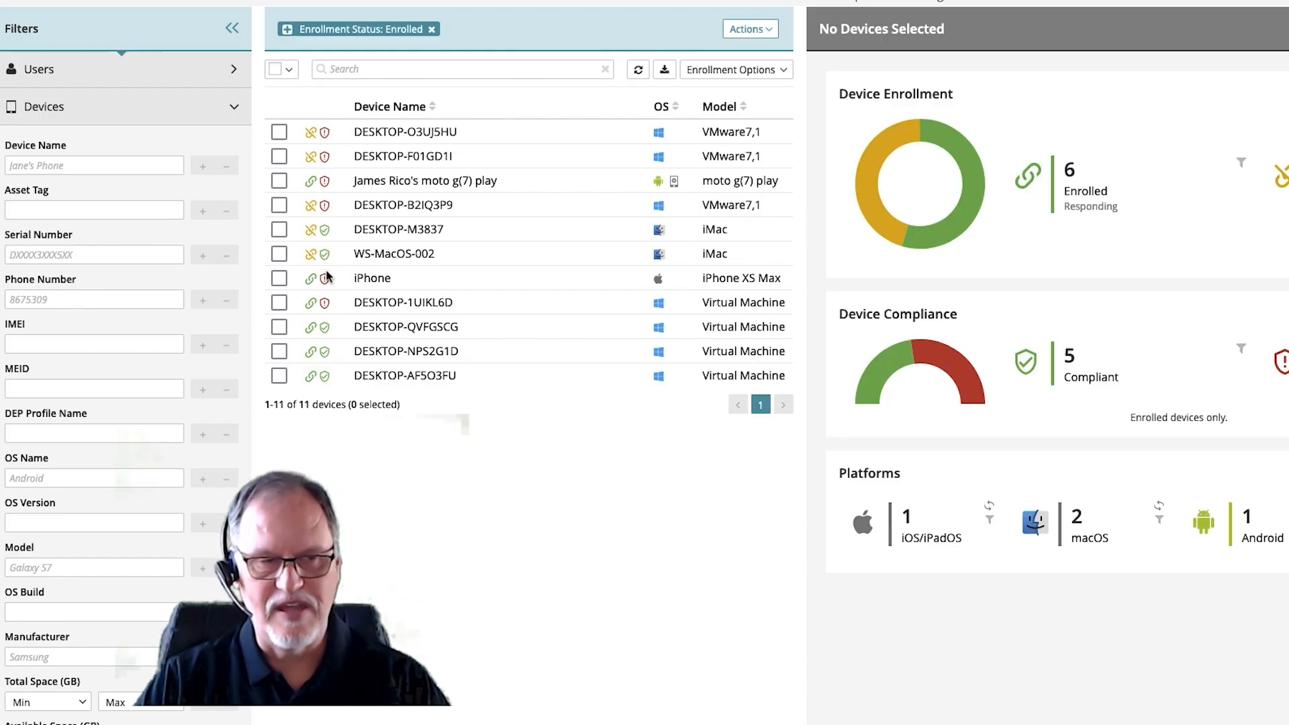
- Select the device DESKTOP-QVFGSCG and review its general device actions and Windows-specific actions
{"action": "left_click", "coordinate": [279, 327]}
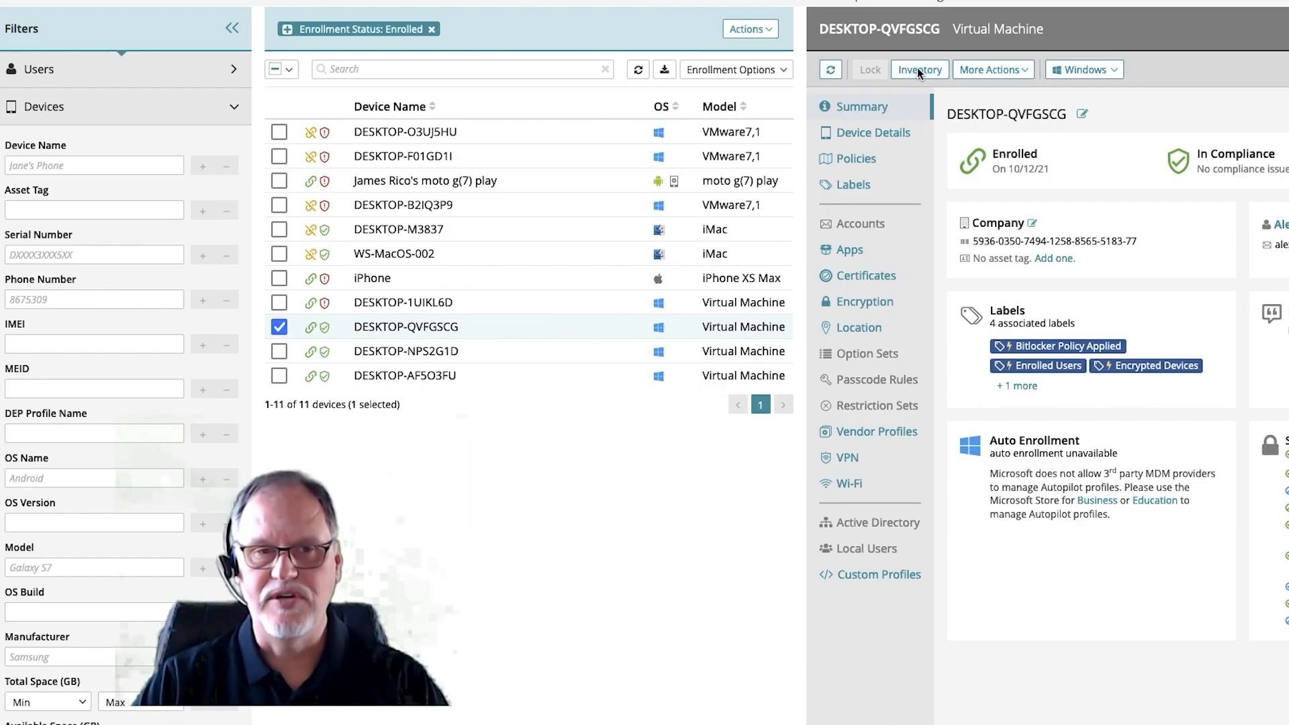
{"action": "left_click", "coordinate": [1021, 73]}
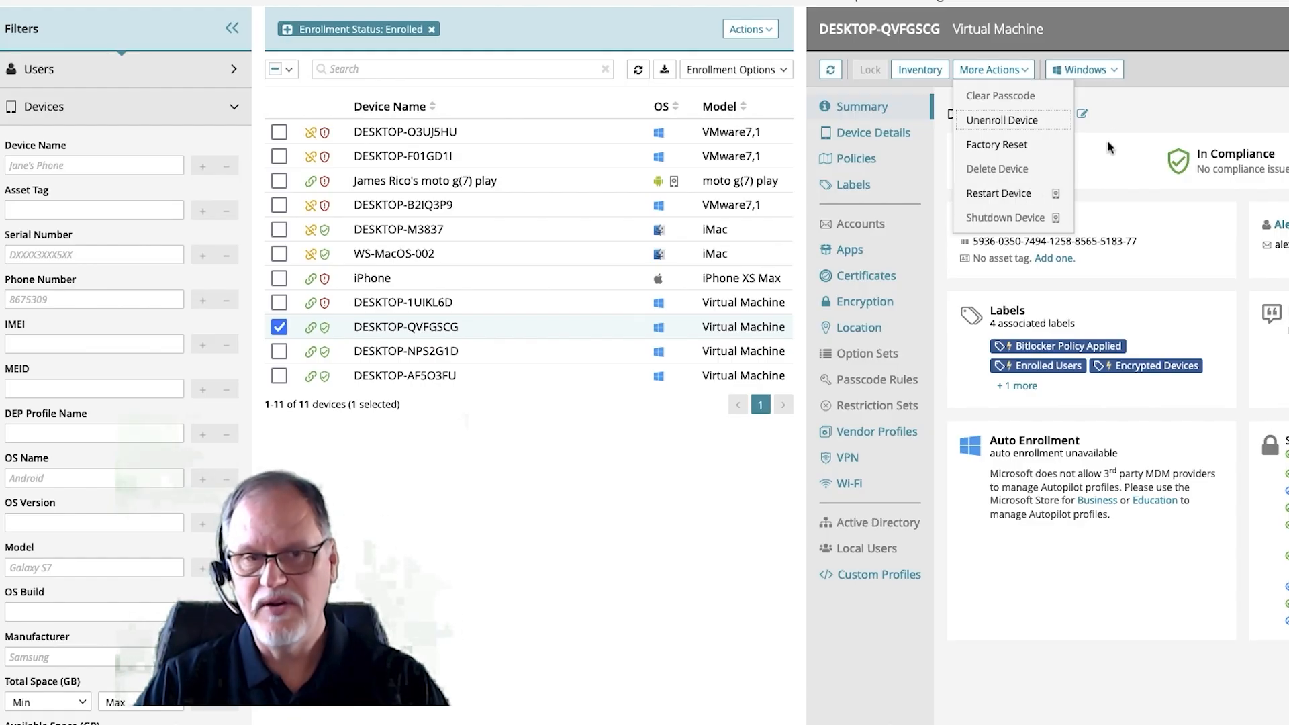
{"action": "left_click", "coordinate": [1132, 101]}
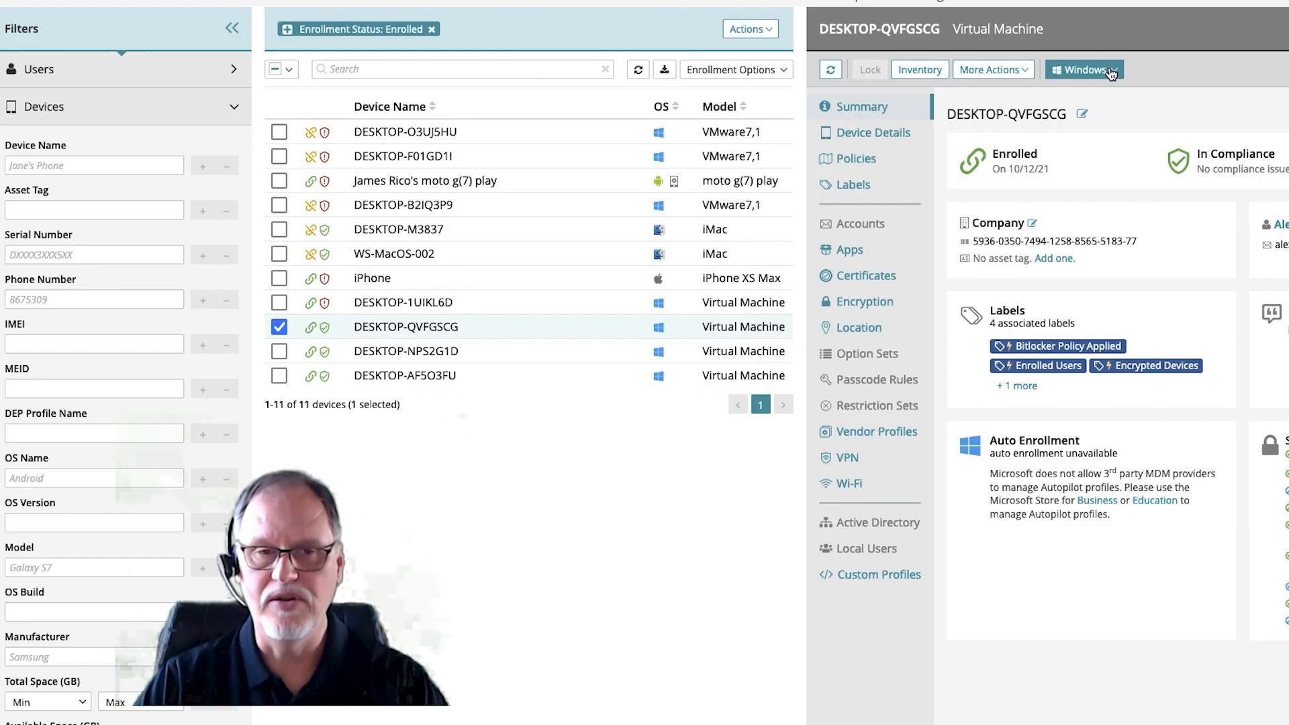
{"action": "left_click", "coordinate": [1110, 71]}
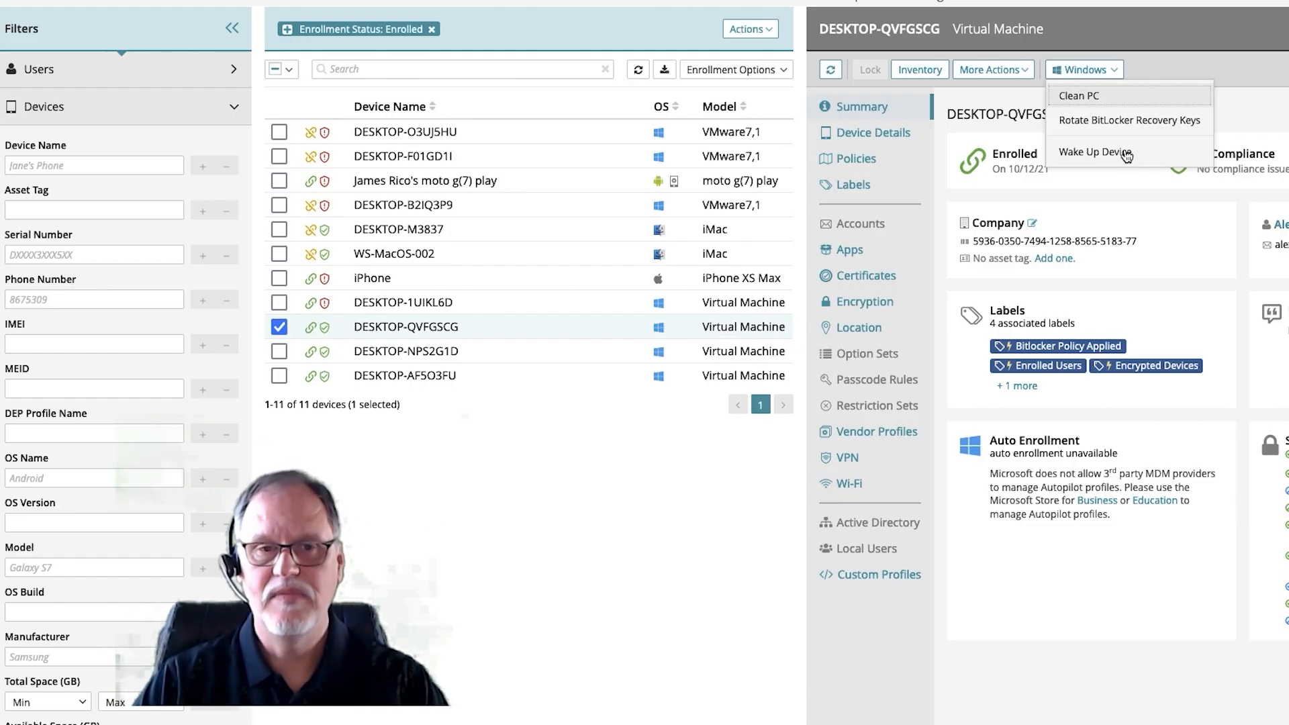
{"action": "left_click", "coordinate": [1238, 66]}
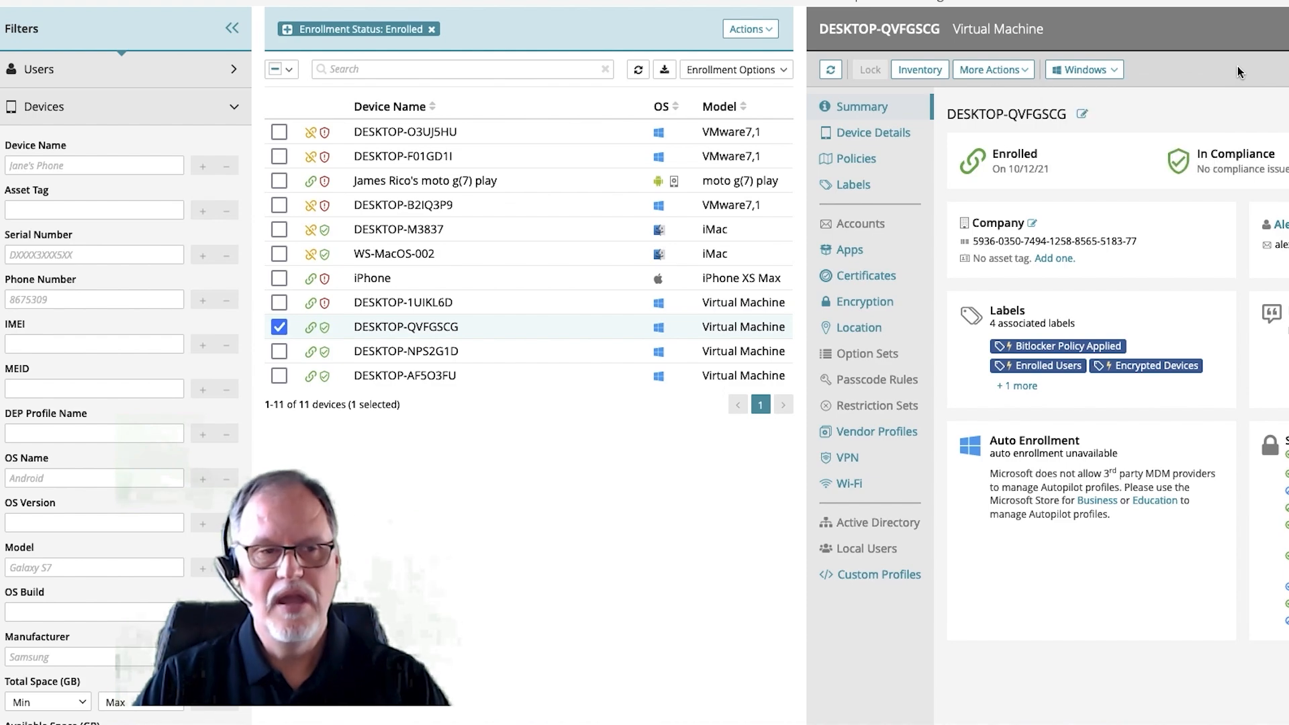
- Select only the iPhone, view its compliance issues and return to its summary
{"action": "left_click", "coordinate": [279, 327]}
{"action": "left_click", "coordinate": [279, 277]}
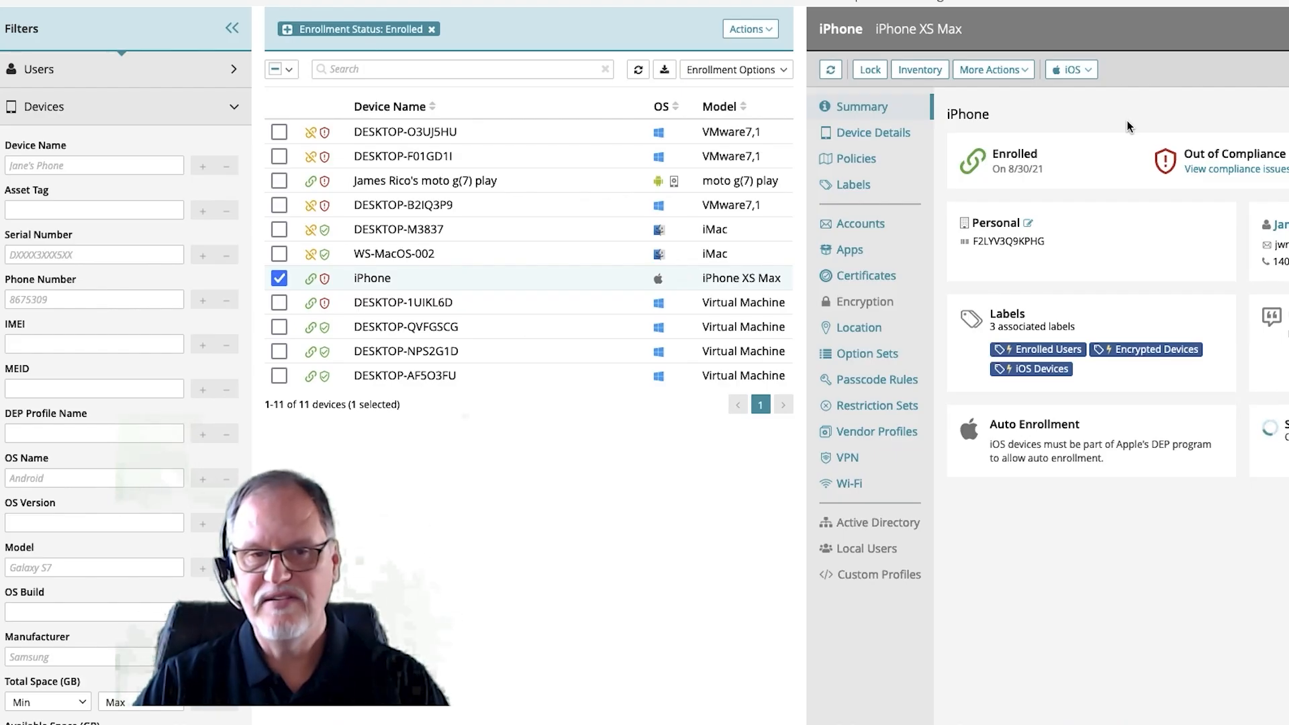
{"action": "left_click", "coordinate": [1224, 176]}
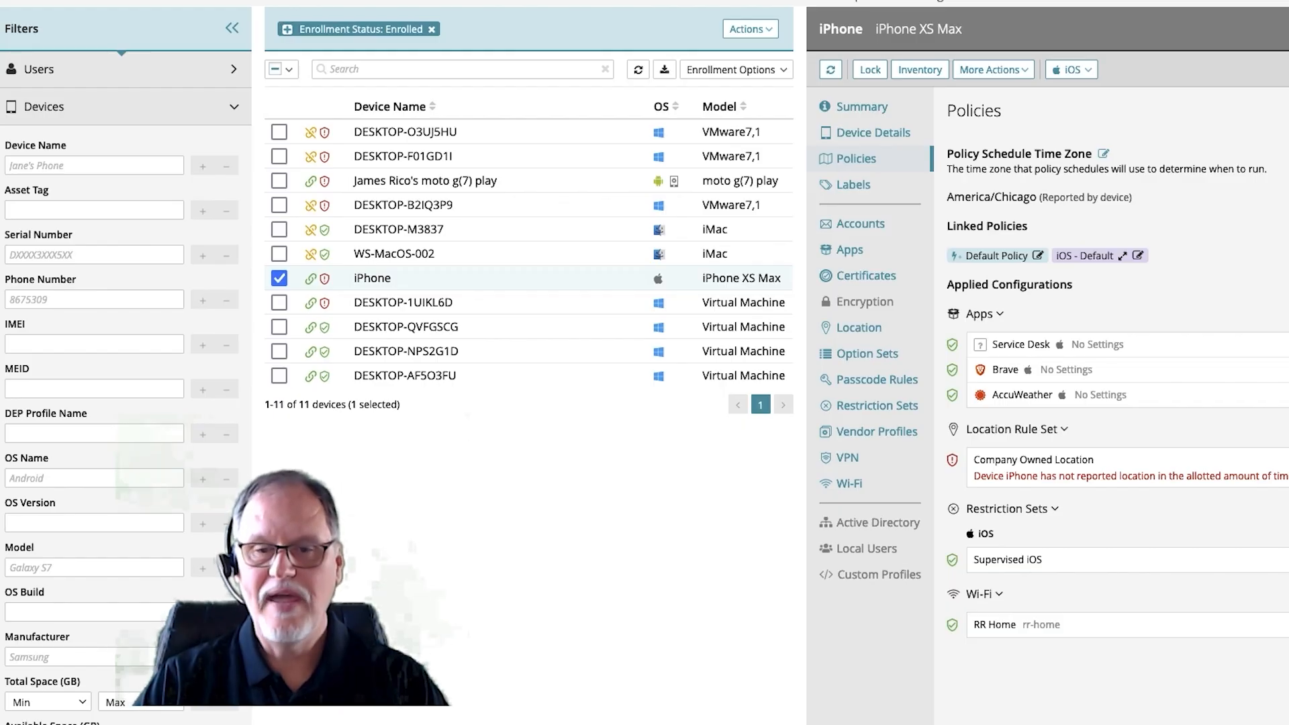
{"action": "left_click", "coordinate": [859, 111]}
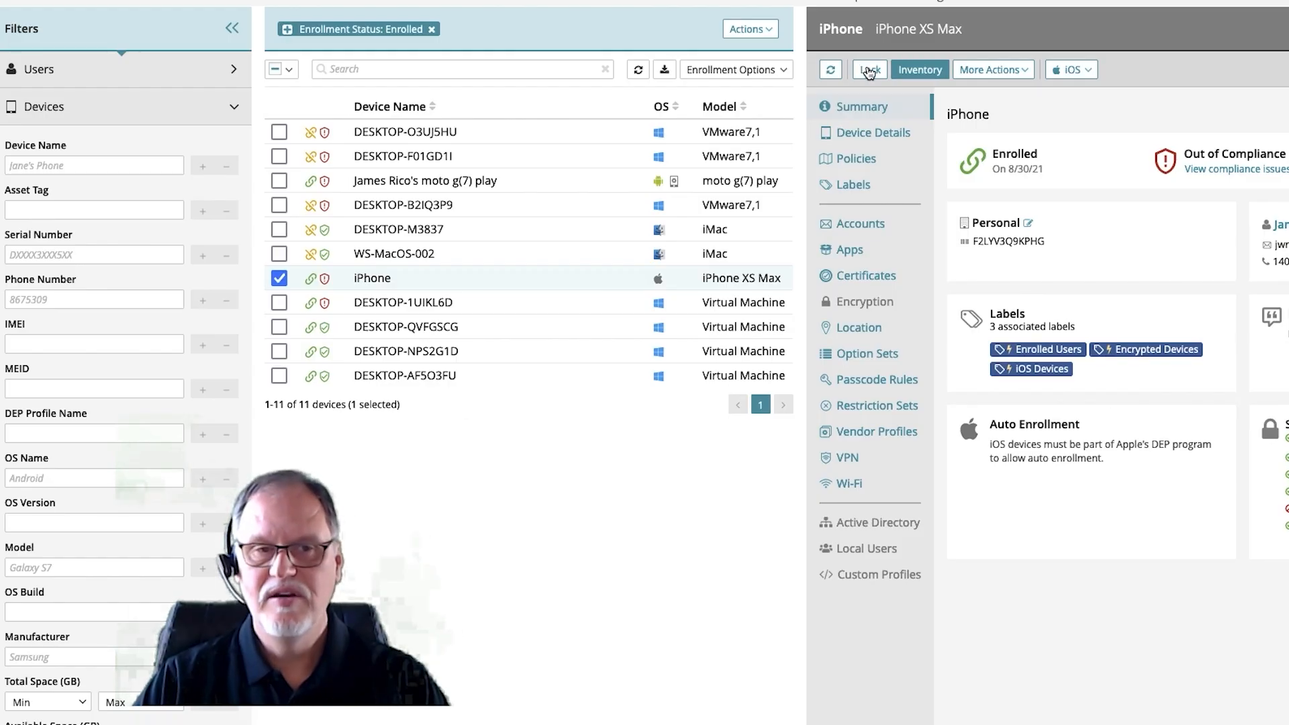
- Review the general and iOS-specific actions available for the iPhone
{"action": "left_click", "coordinate": [1024, 72]}
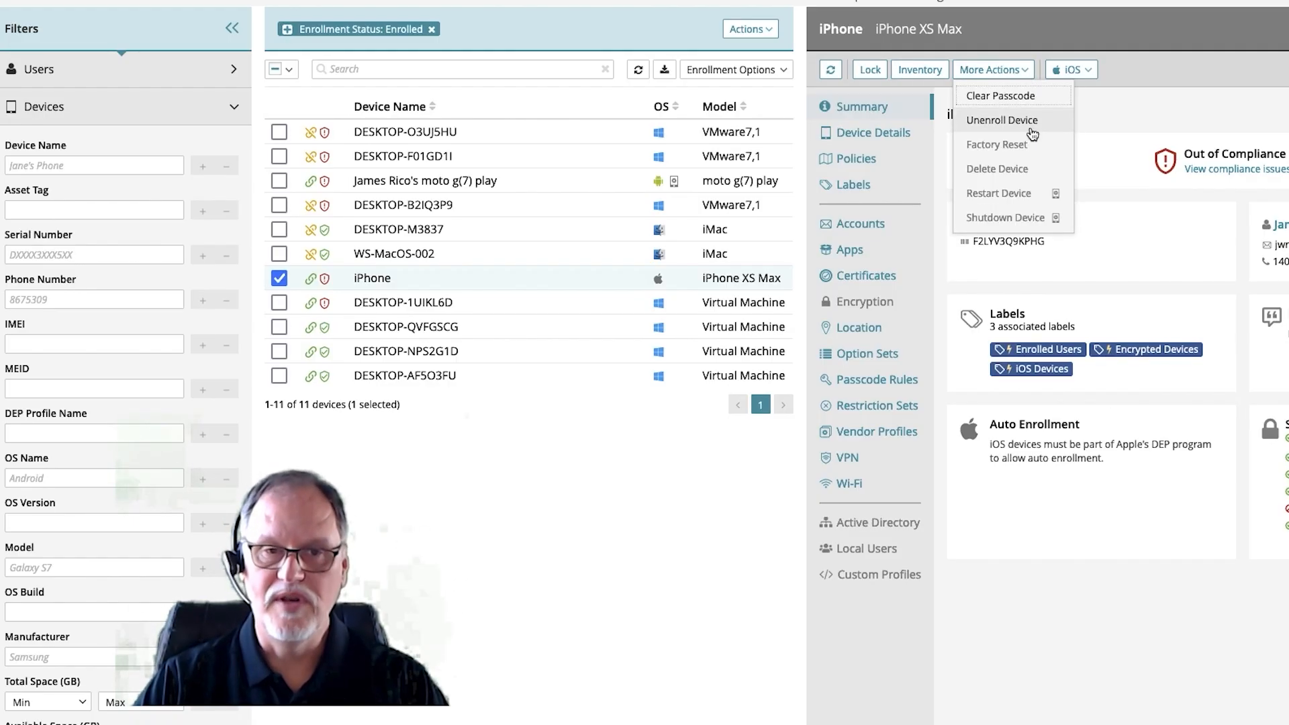
{"action": "left_click", "coordinate": [1115, 63]}
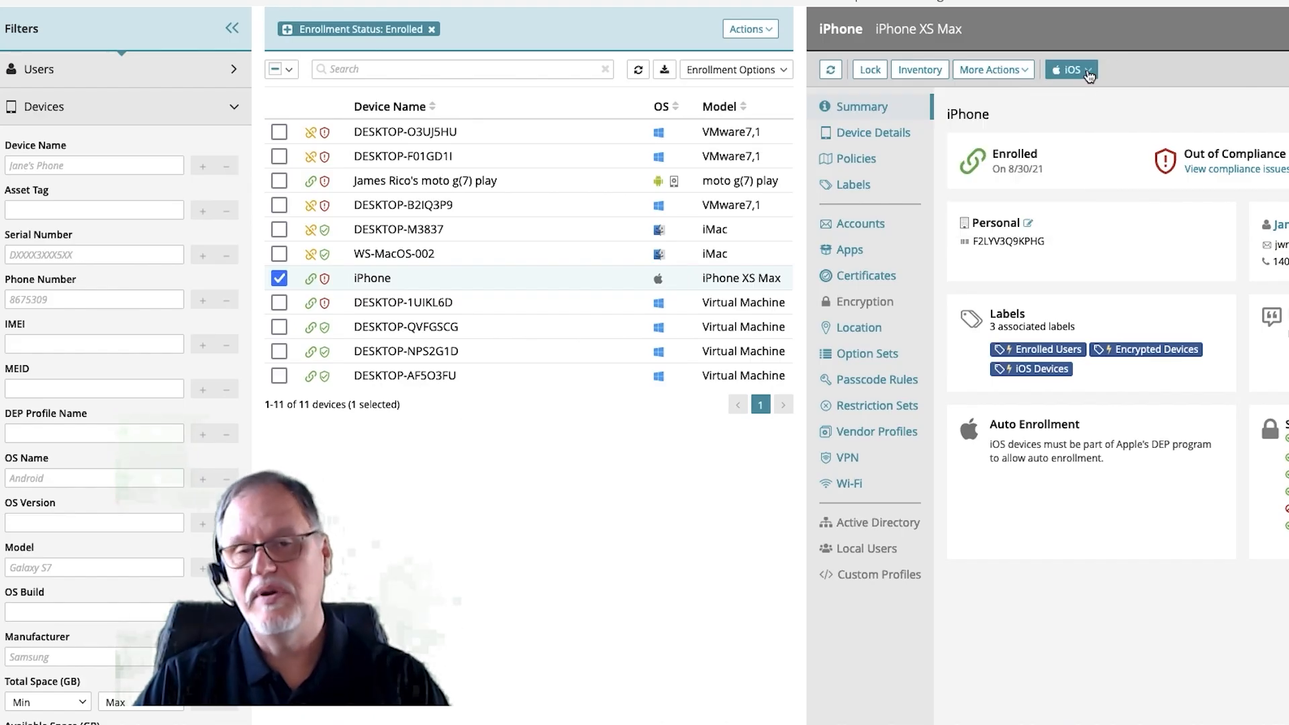
{"action": "left_click", "coordinate": [1087, 73]}
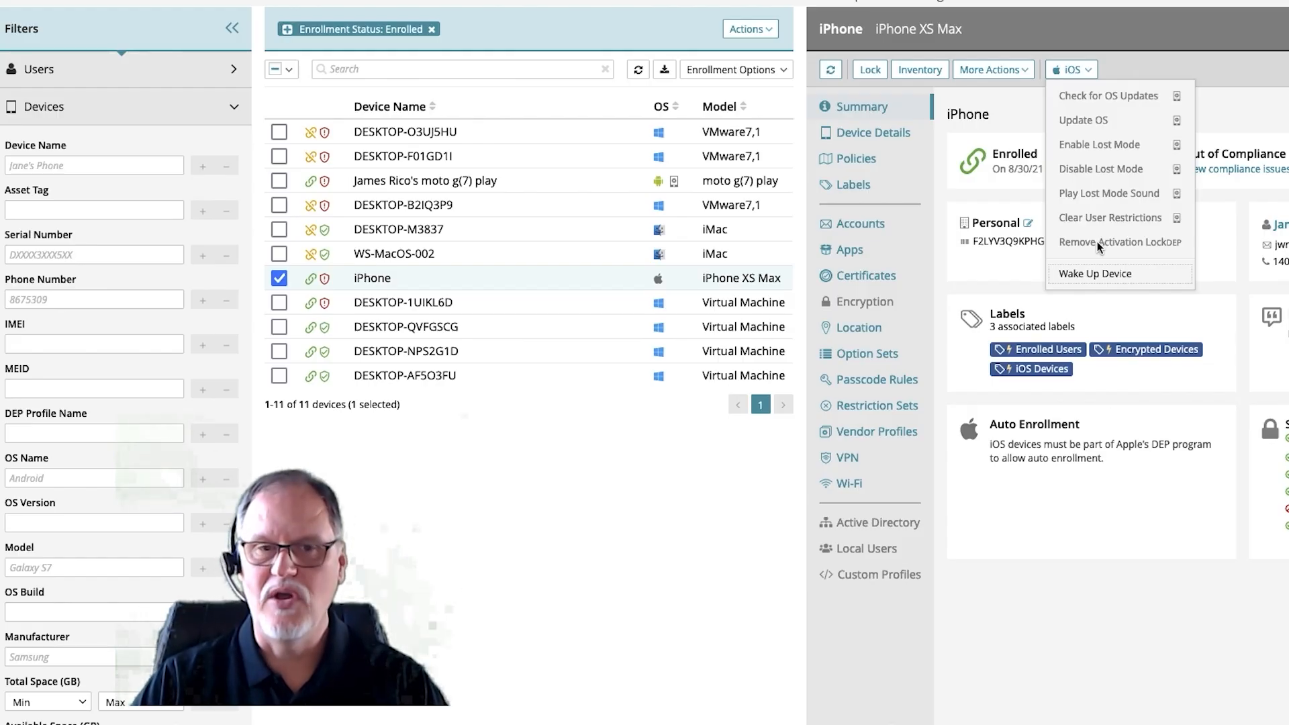
{"action": "left_click", "coordinate": [1271, 112]}
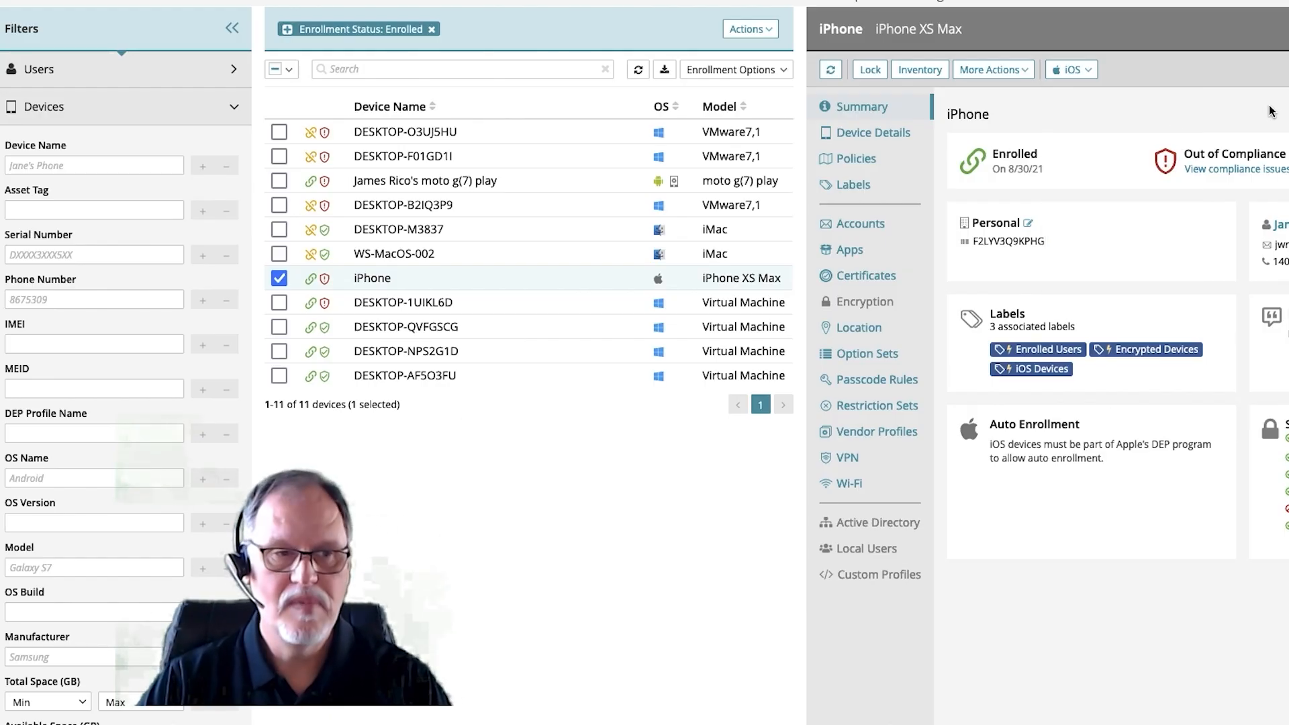
- Select only the moto g(7) play phone and review its general and Android-specific actions
{"action": "left_click", "coordinate": [280, 278]}
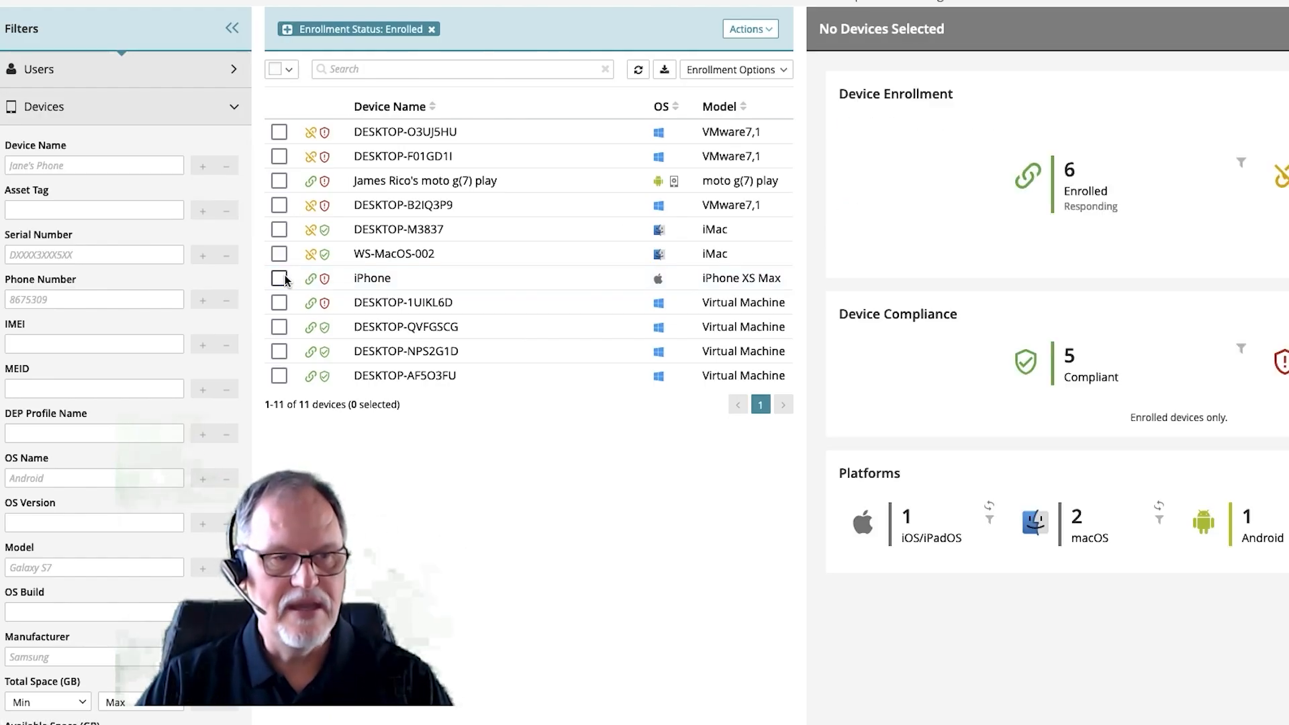
{"action": "left_click", "coordinate": [279, 181]}
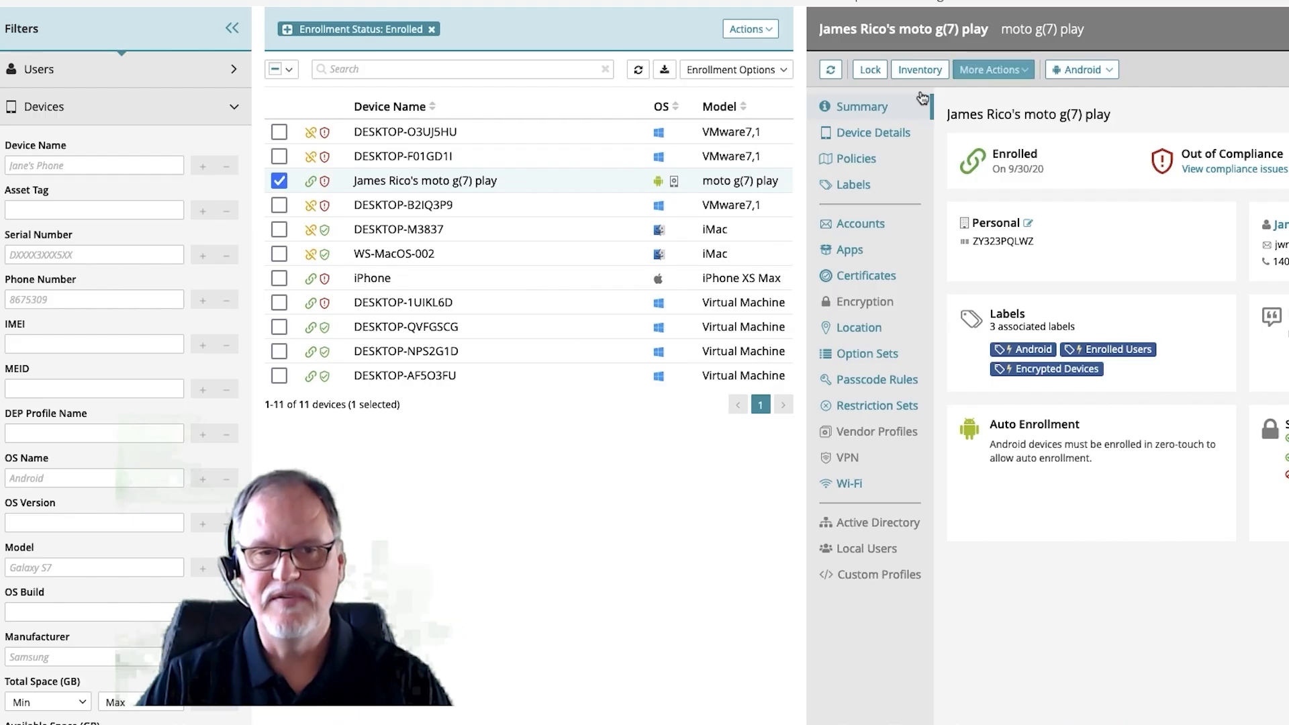
{"action": "left_click", "coordinate": [1022, 70]}
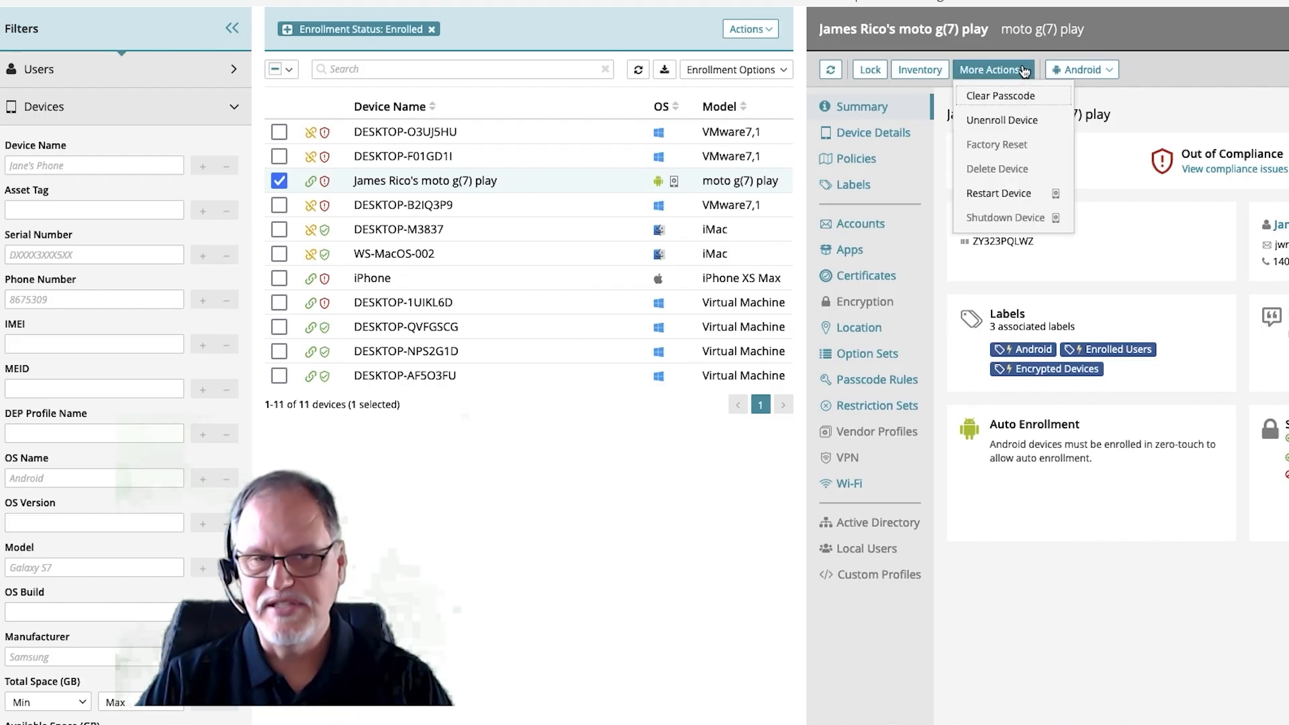
{"action": "left_click", "coordinate": [1106, 71]}
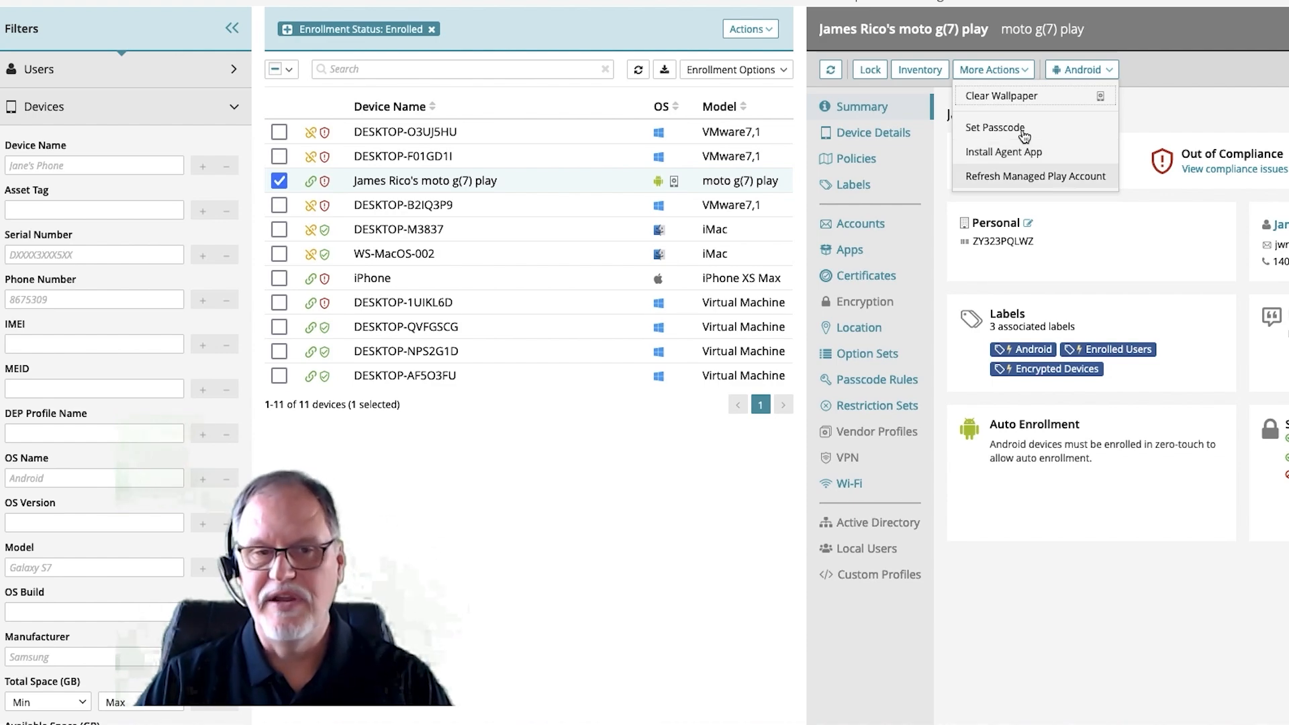
{"action": "left_click", "coordinate": [1156, 99]}
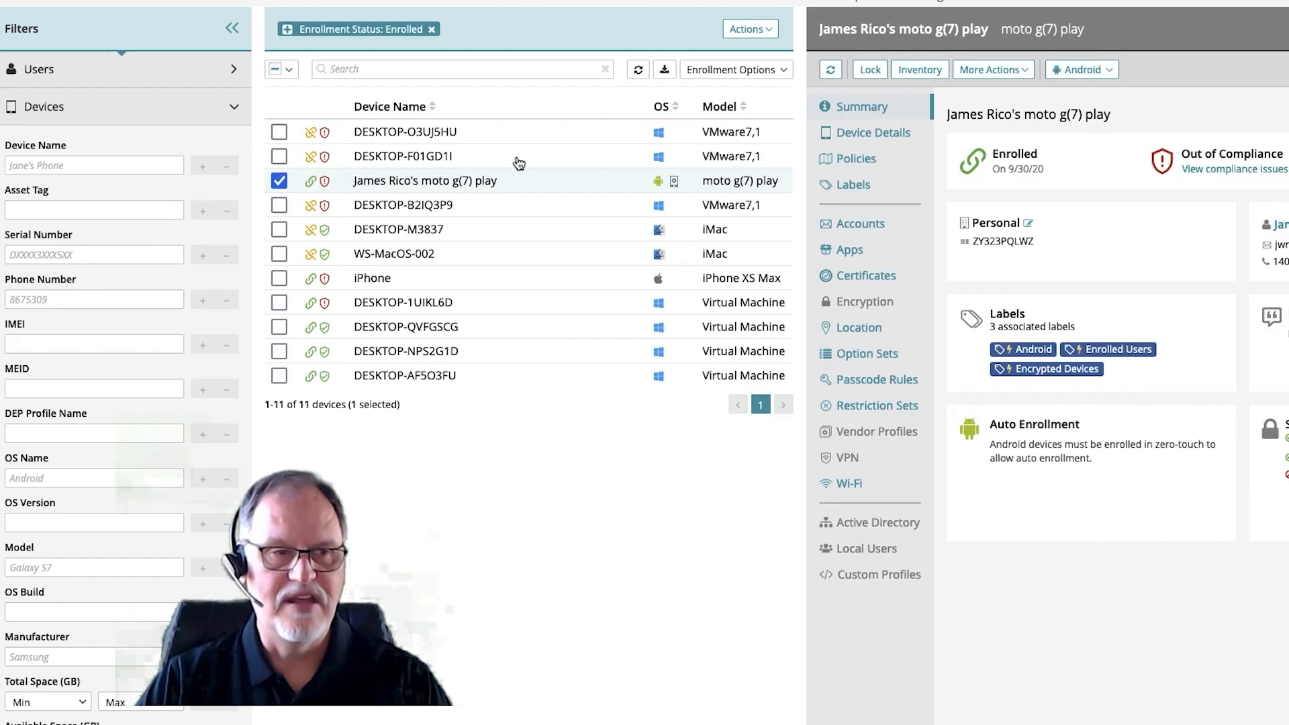
- Select only the iMac DESKTOP-M3837, review its macOS-specific actions and clear the selection
{"action": "left_click", "coordinate": [278, 182]}
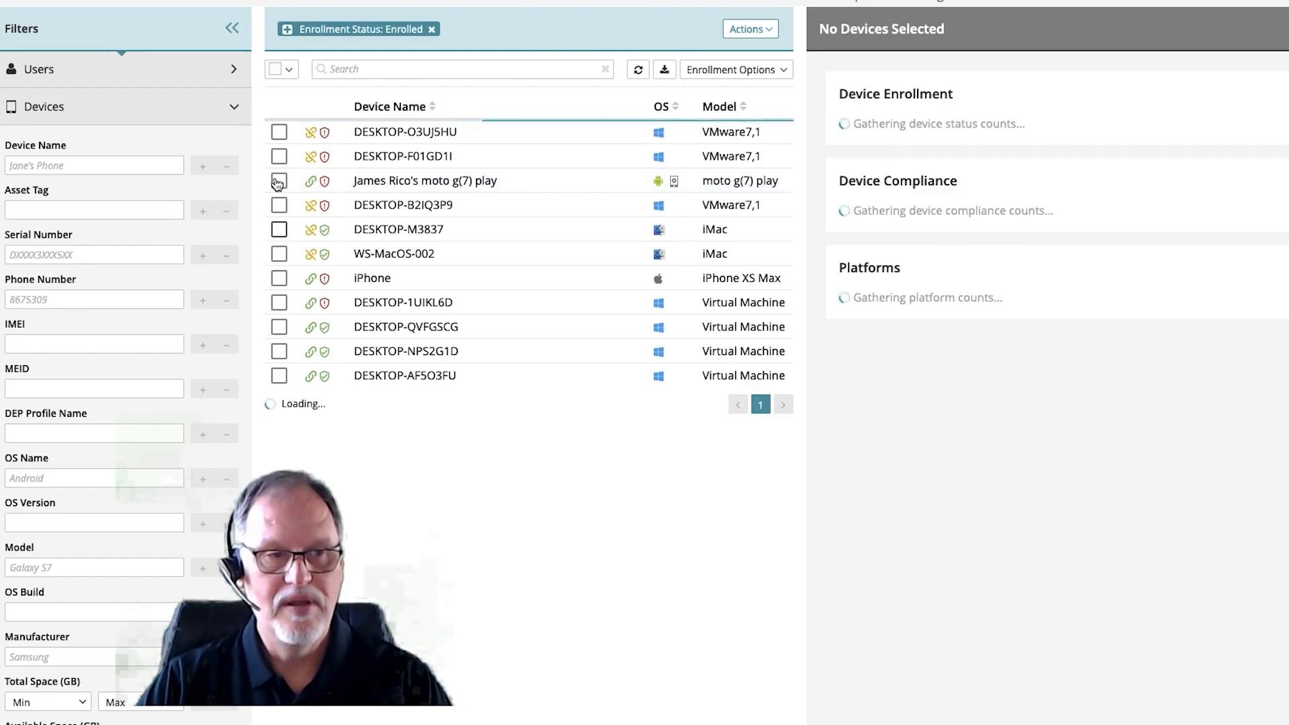
{"action": "left_click", "coordinate": [279, 229]}
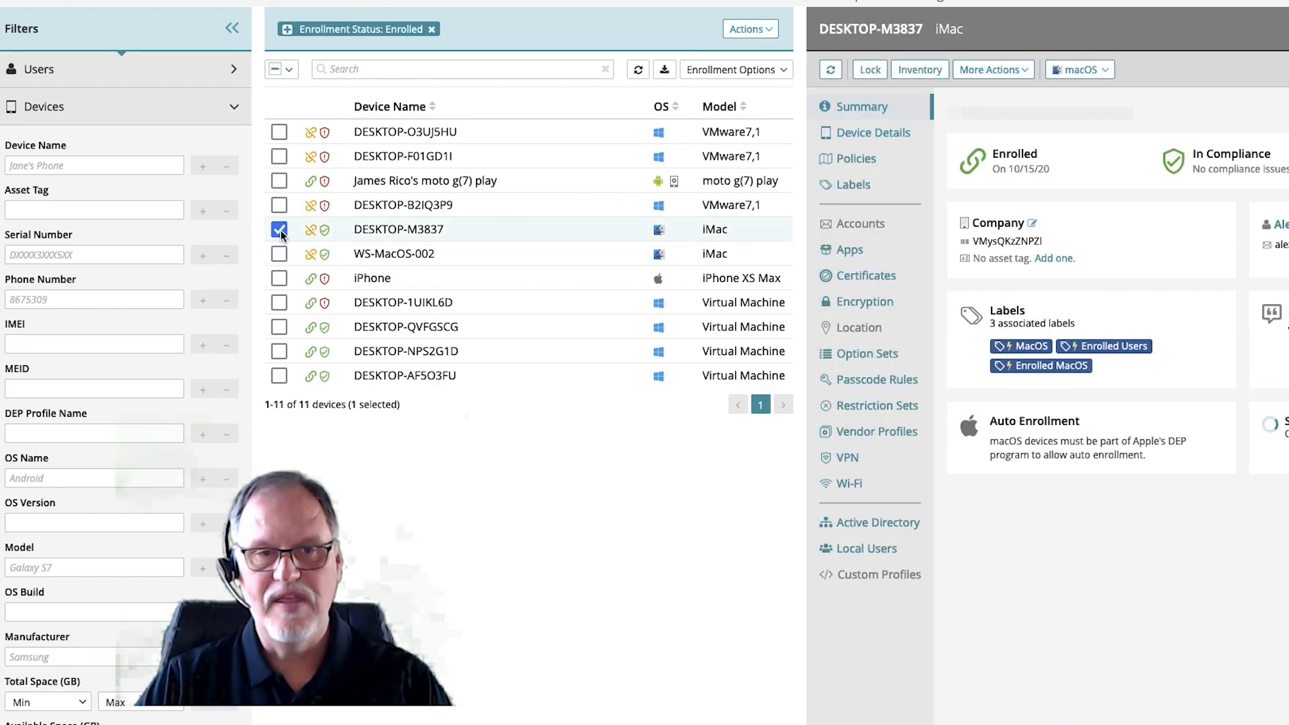
{"action": "left_click", "coordinate": [1099, 73]}
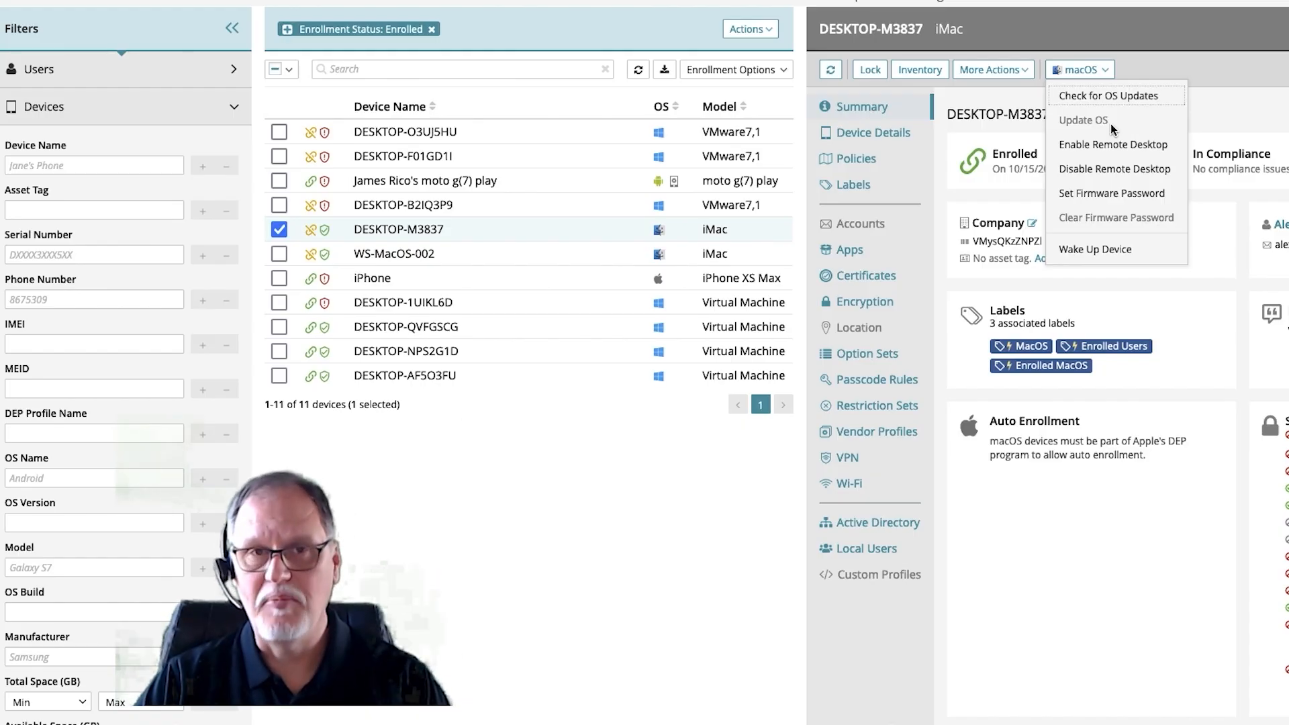
{"action": "left_click", "coordinate": [1257, 116]}
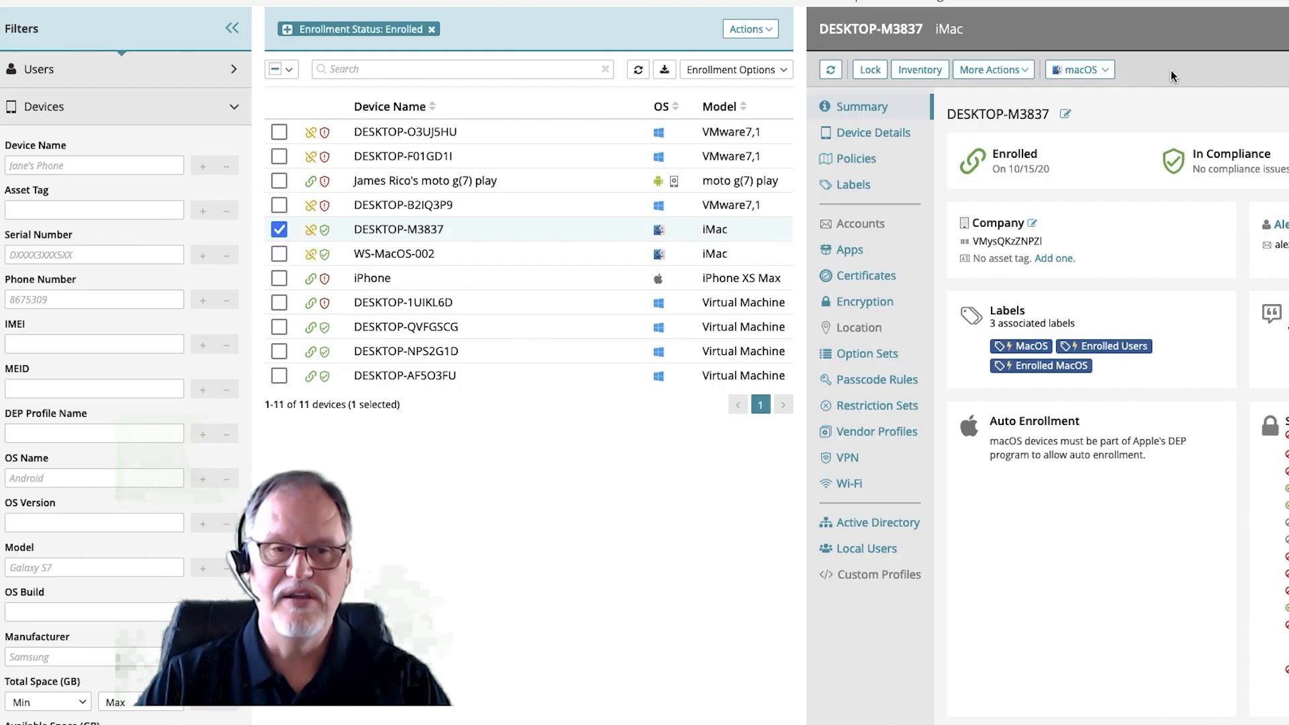
{"action": "left_click", "coordinate": [287, 230]}
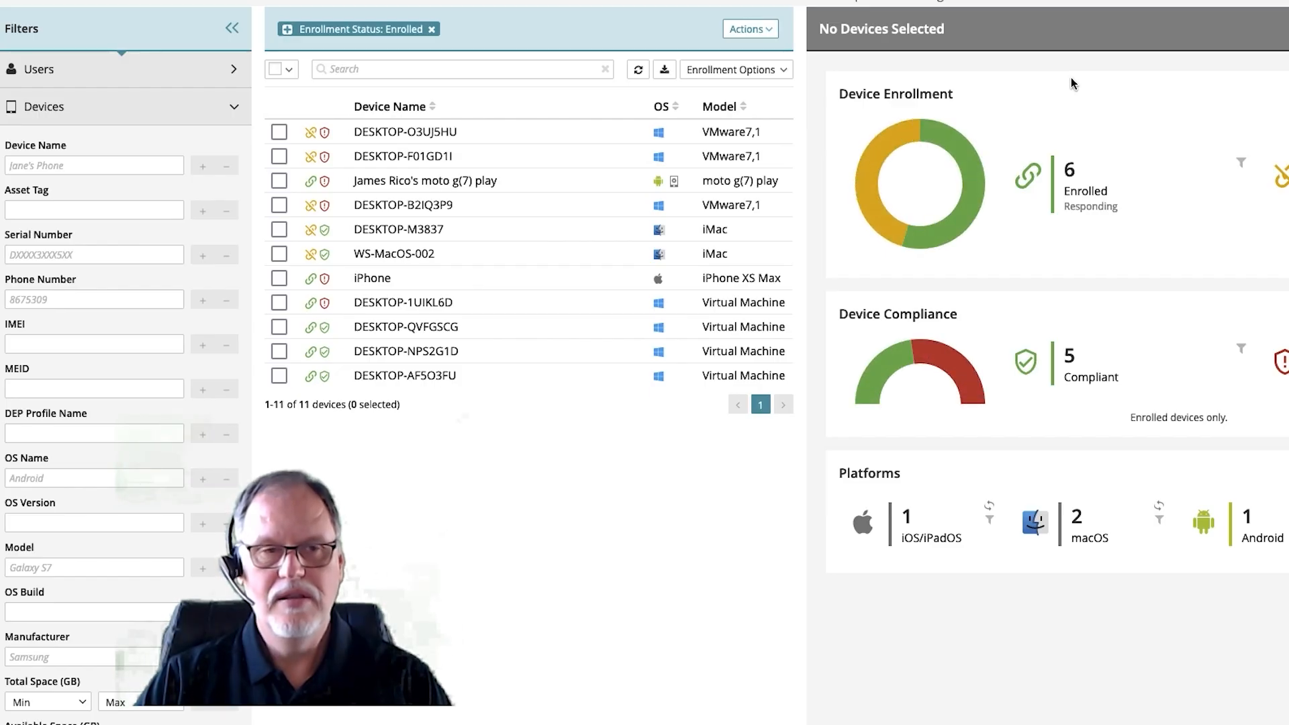
- Start a new location rule set in the Location Rules library and name it "Test"
{"action": "left_click", "coordinate": [718, 2]}
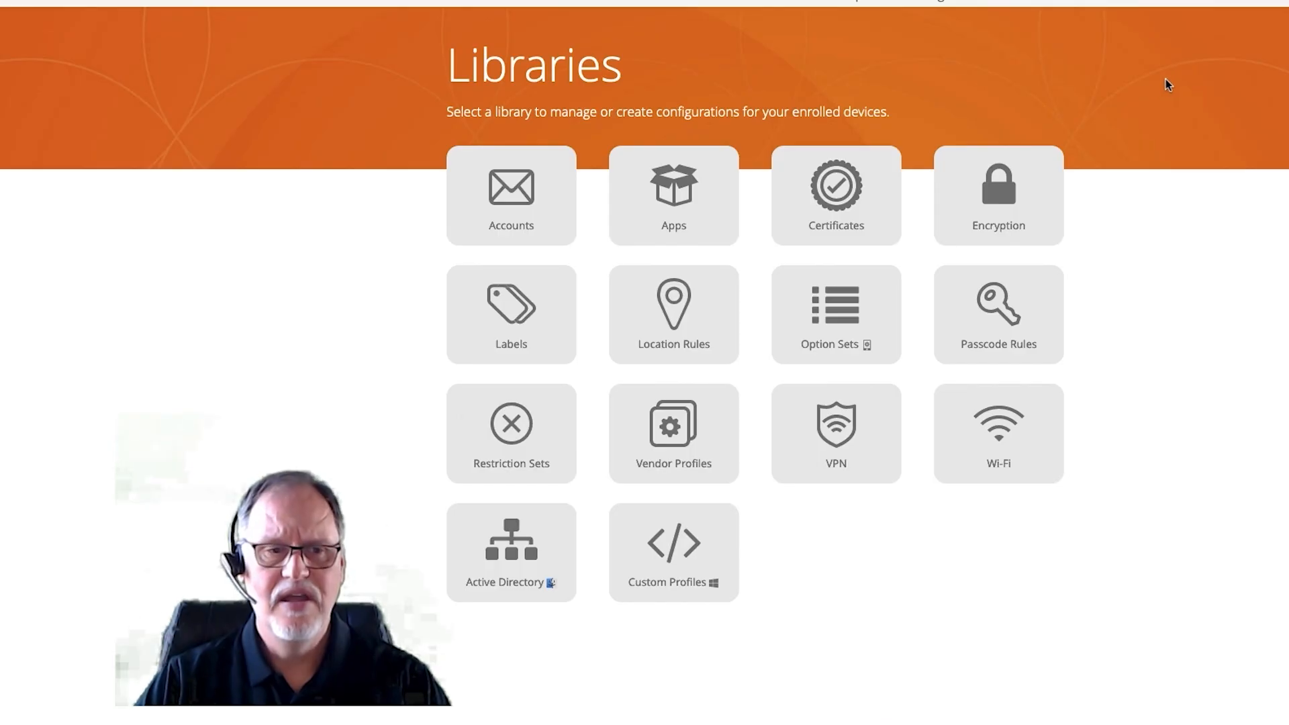
{"action": "left_click", "coordinate": [668, 305]}
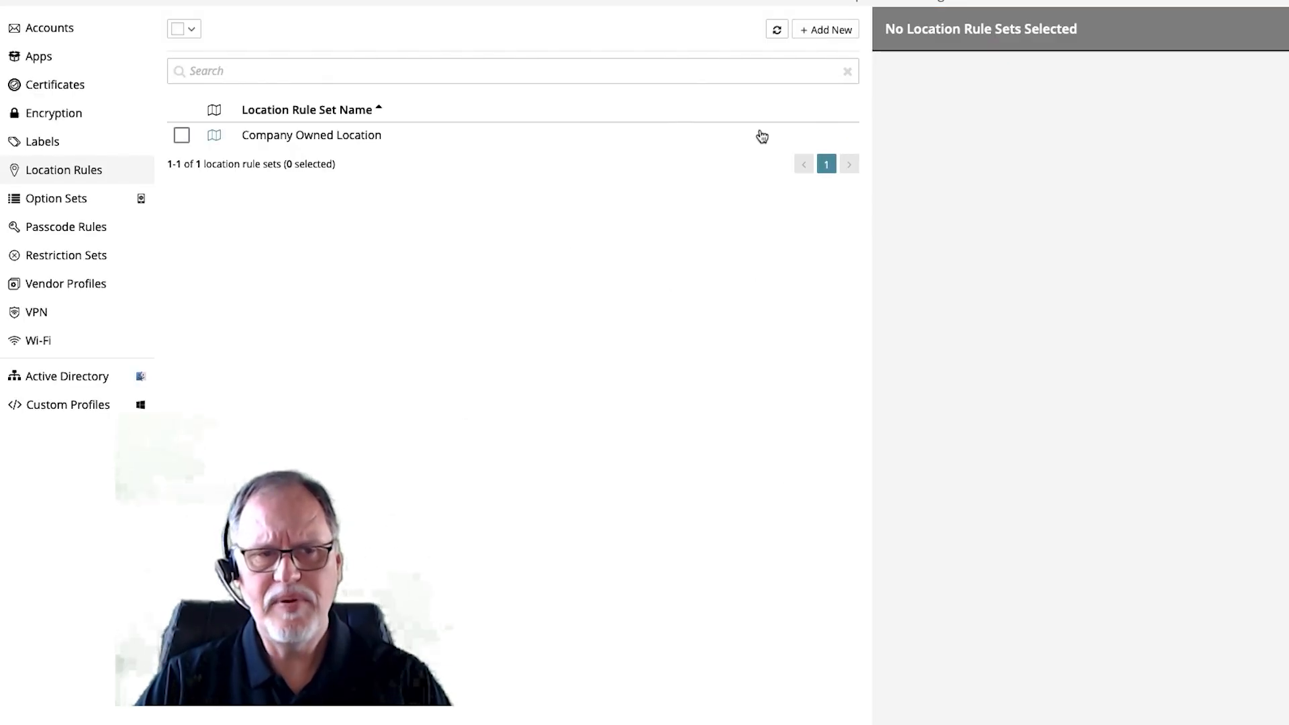
{"action": "left_click", "coordinate": [818, 30]}
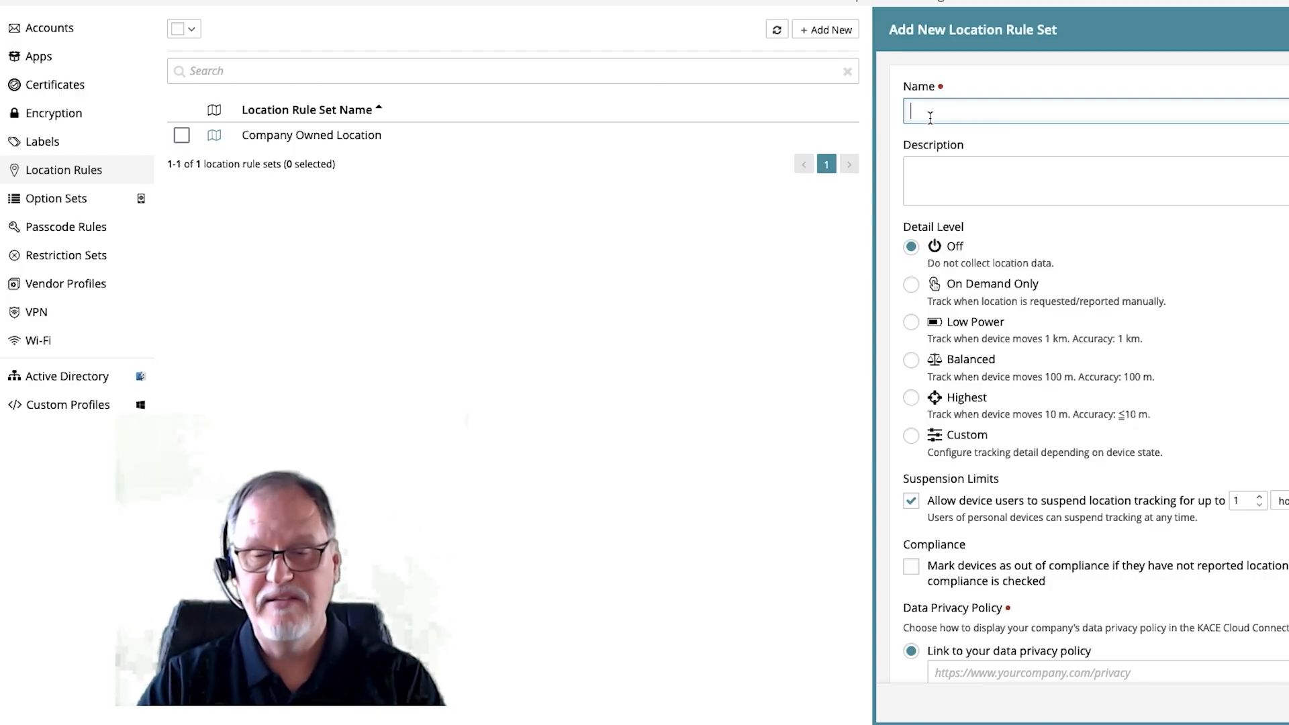
{"action": "type", "text": "Test"}
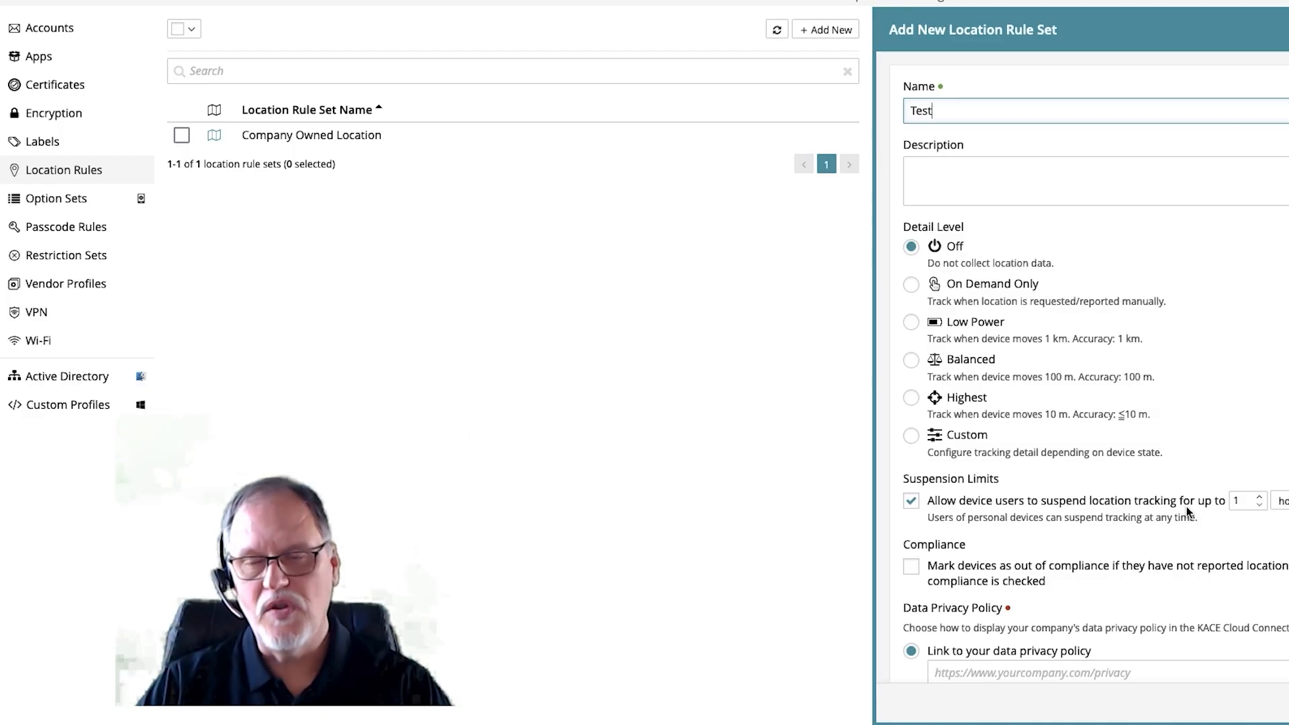
- Let device users suspend location tracking for up to 3 hours and mark devices that have not reported location as out of compliance
{"action": "left_click", "coordinate": [1260, 496]}
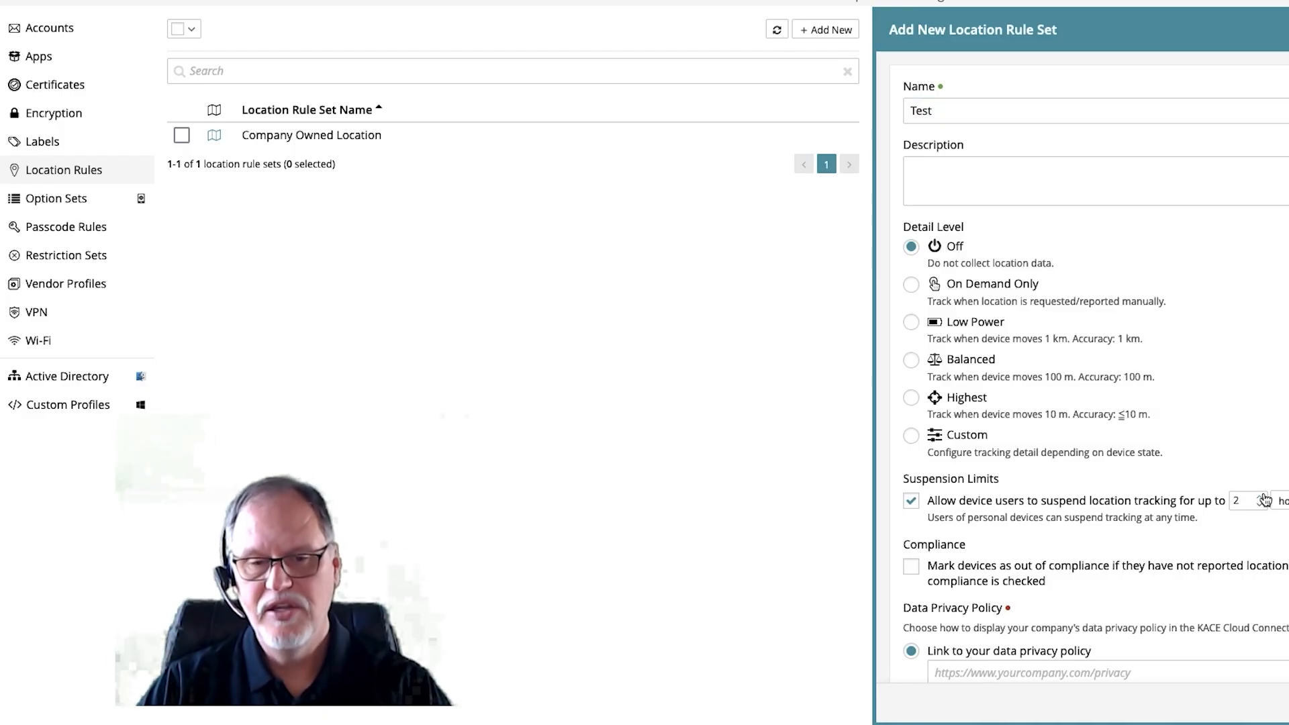
{"action": "left_click", "coordinate": [1259, 497]}
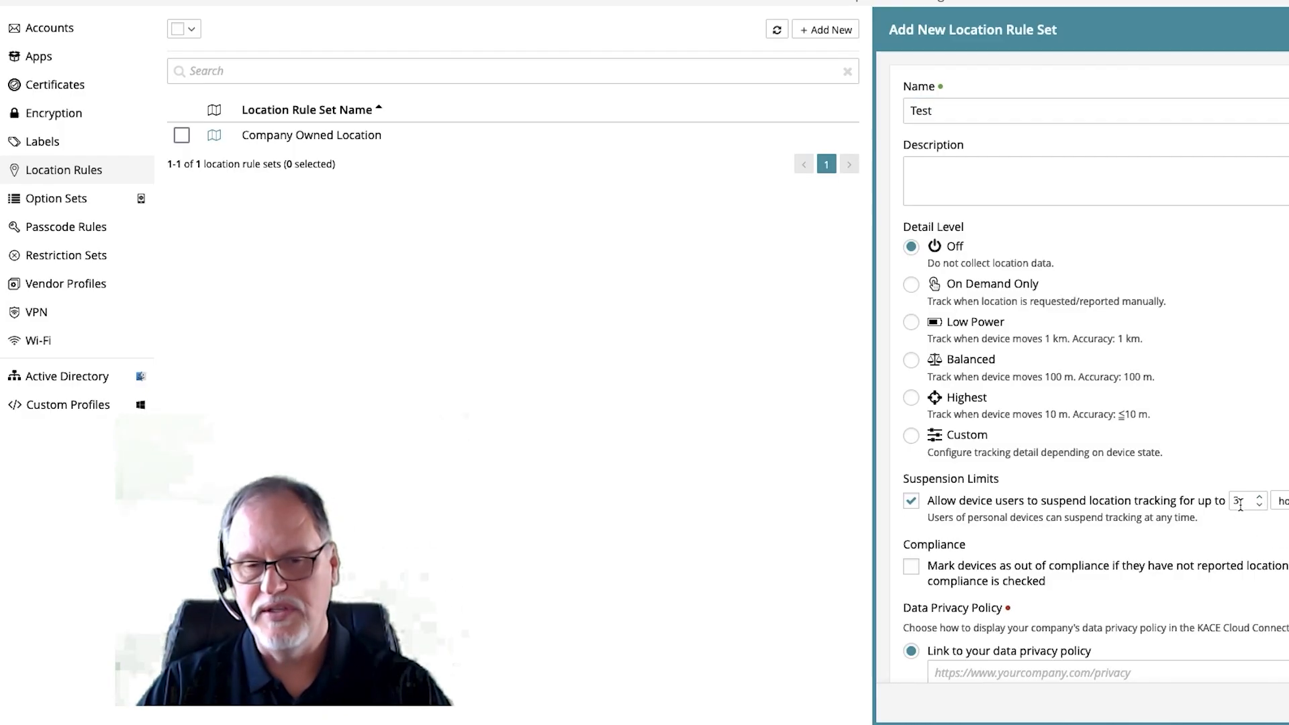
{"action": "left_click", "coordinate": [1282, 501]}
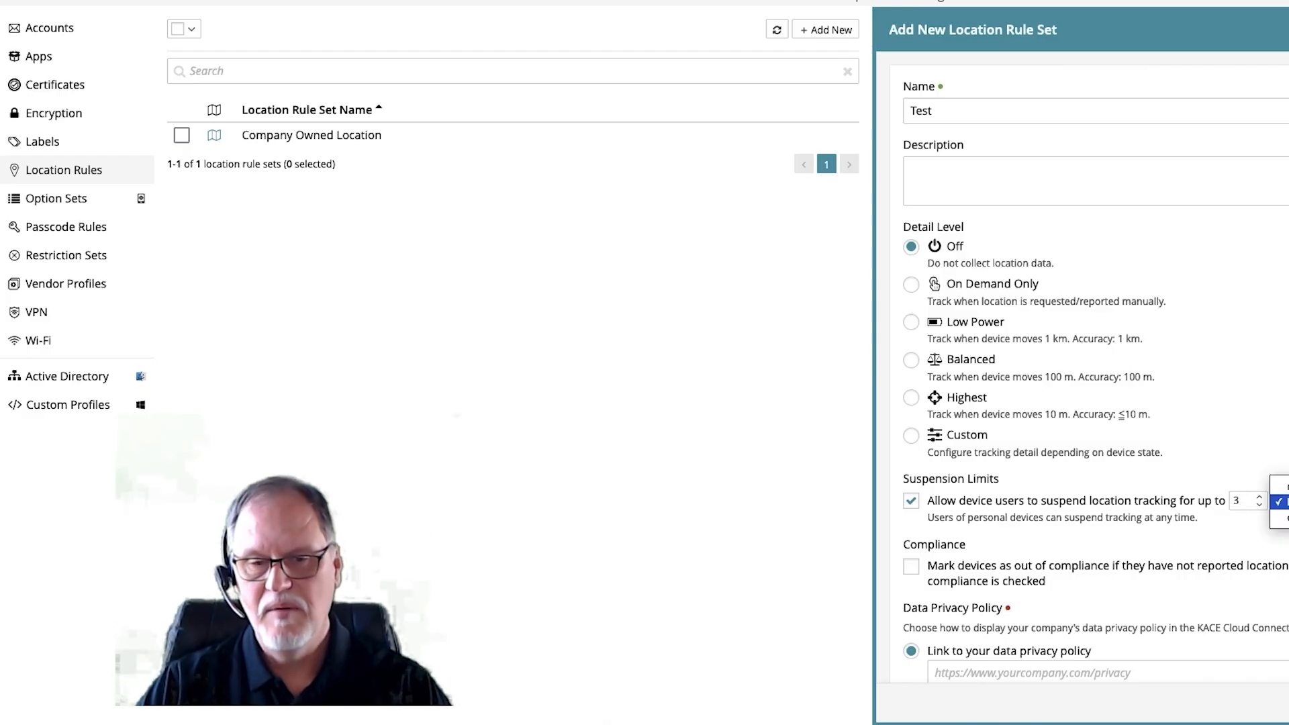
{"action": "left_click", "coordinate": [1285, 456]}
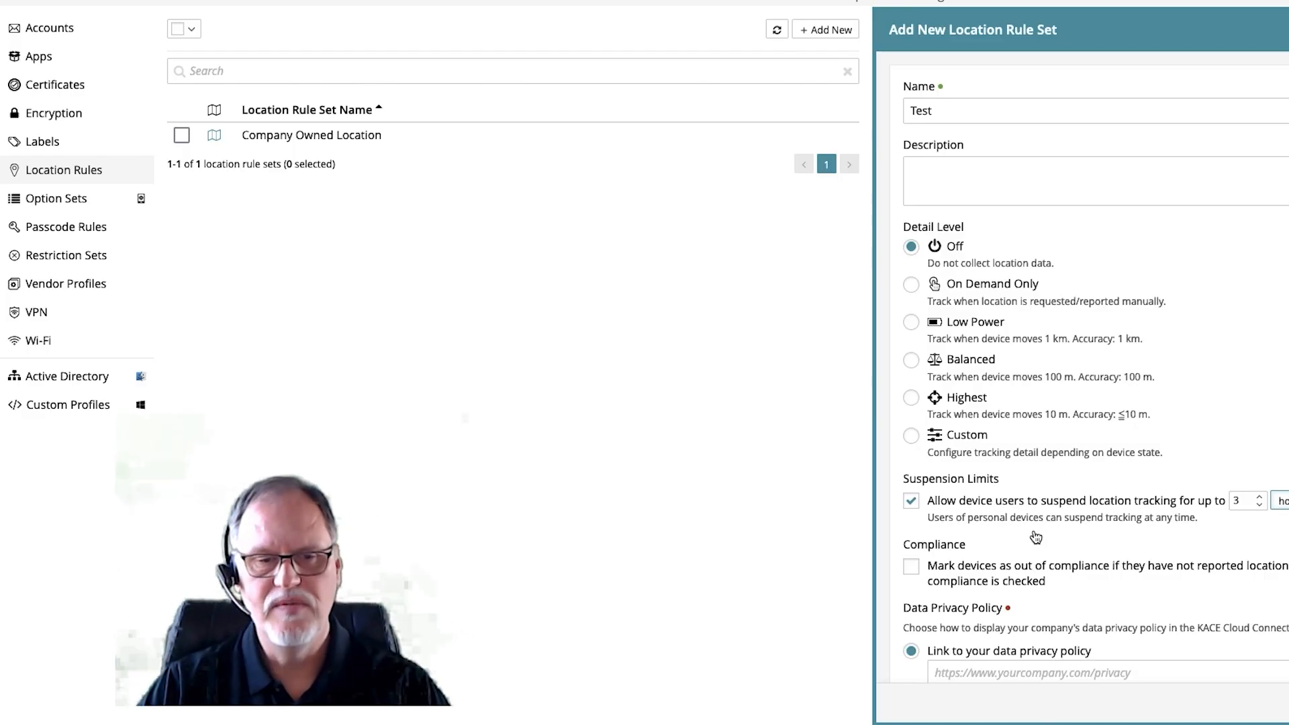
{"action": "left_click", "coordinate": [920, 567]}
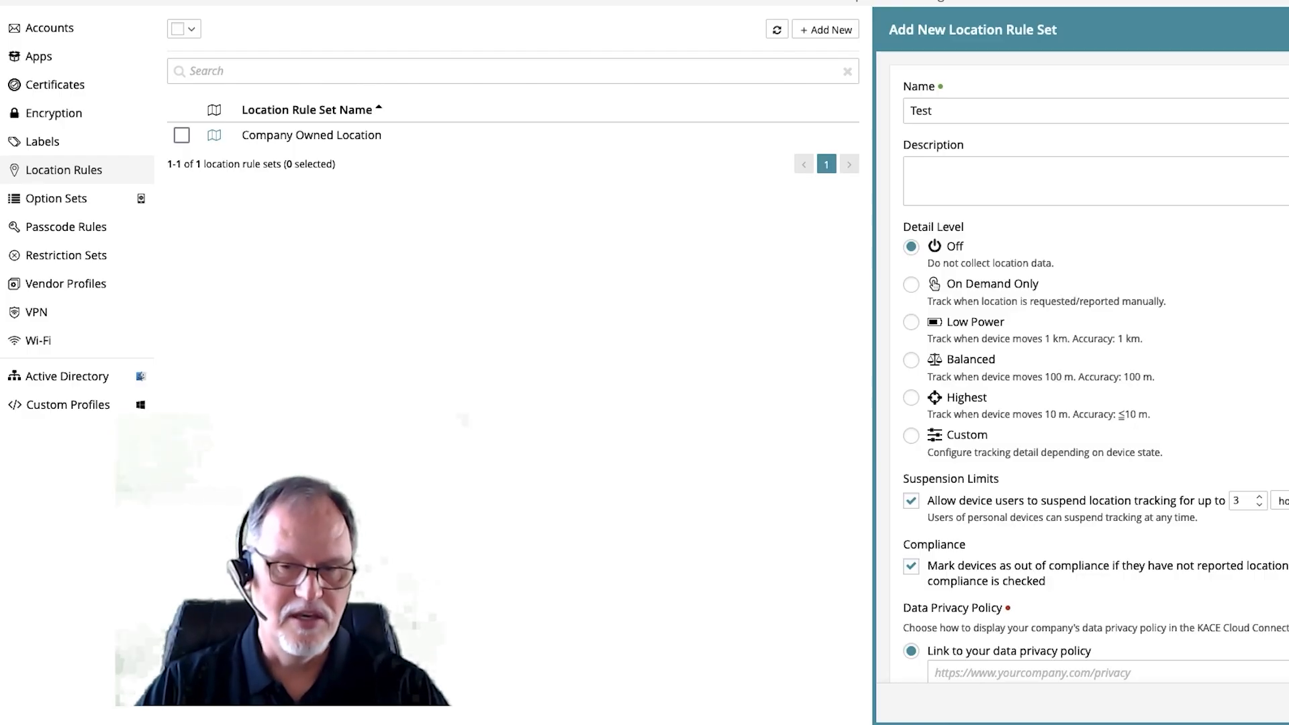
- Review the data privacy policy options of the new location rule set and discard it without saving
{"action": "scroll", "coordinate": [1087, 367], "scroll_direction": "down", "scroll_amount": 1}
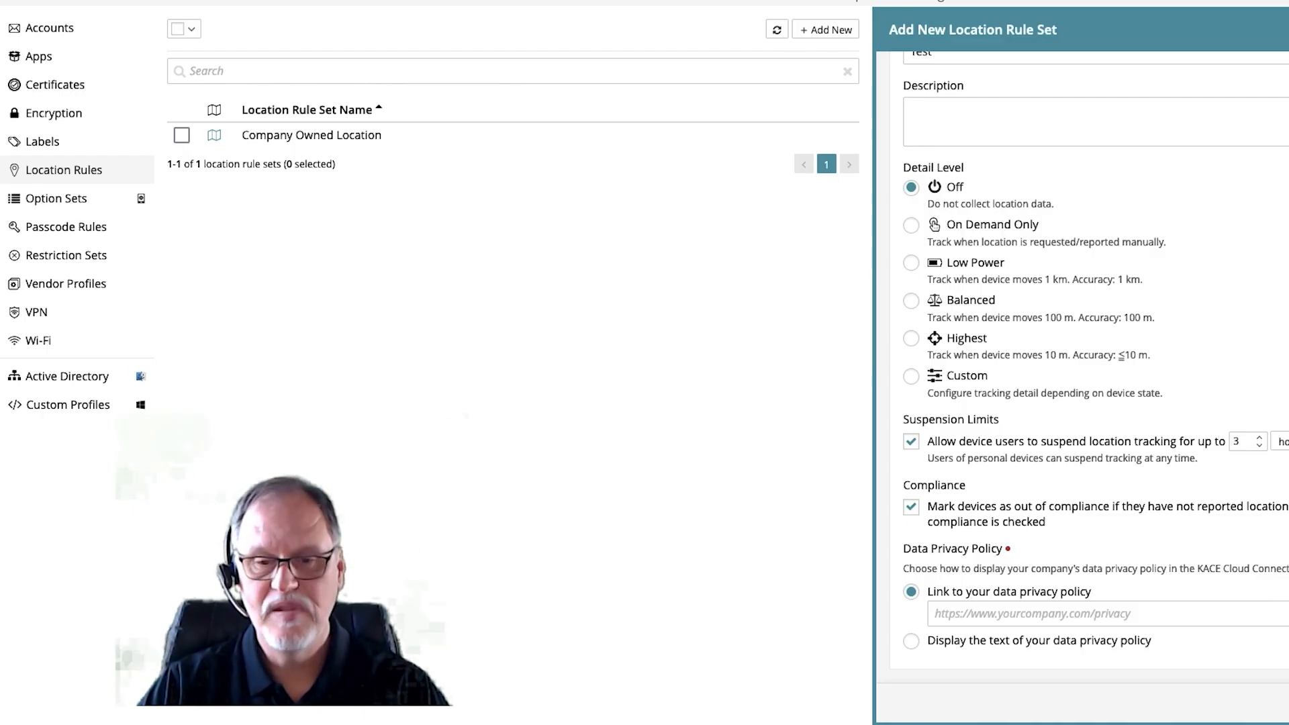
{"action": "key", "text": "Escape"}
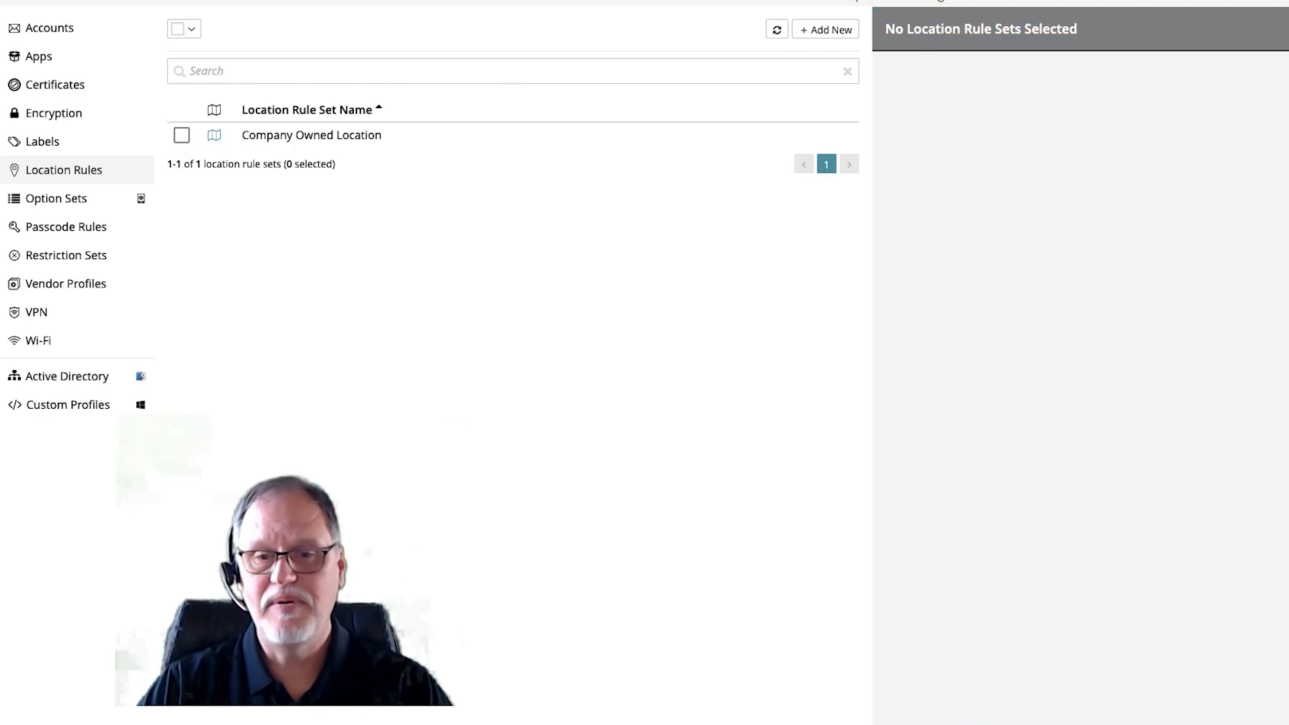
- Return to the enrolled devices, select only the iPhone XS Max and show its location map
{"action": "left_click", "coordinate": [659, 4]}
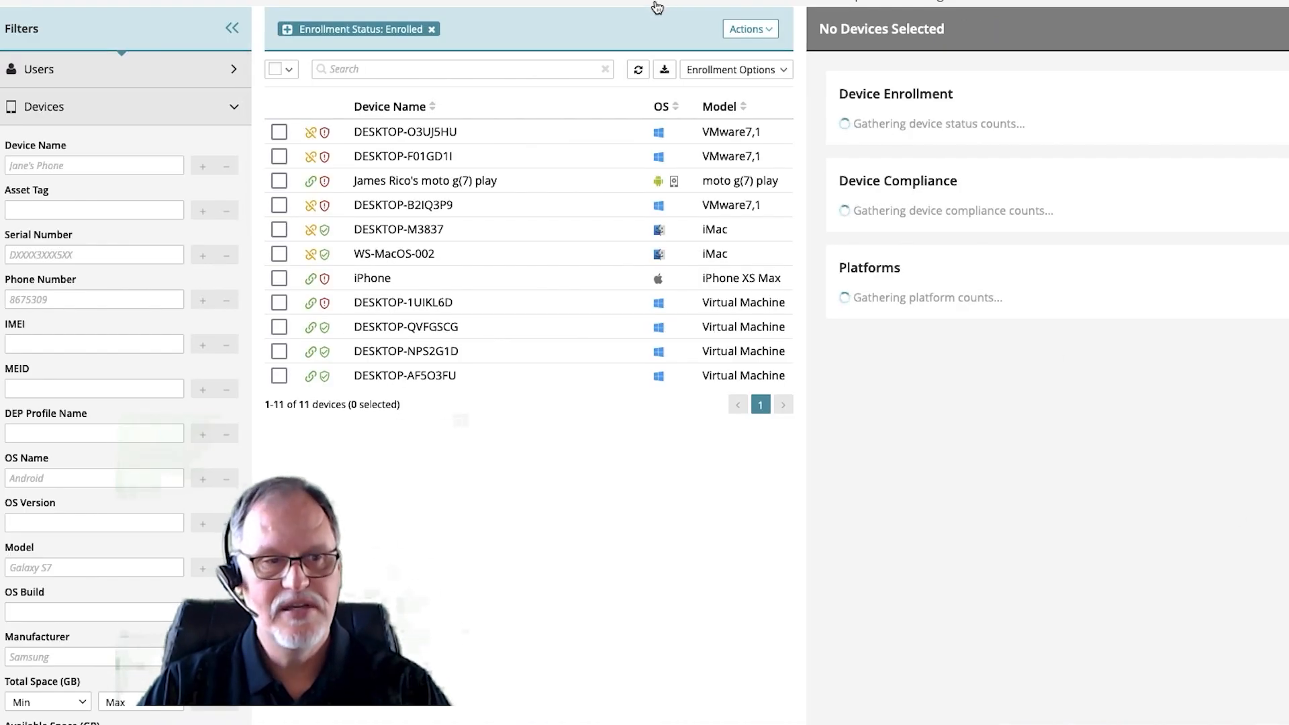
{"action": "left_click", "coordinate": [279, 277]}
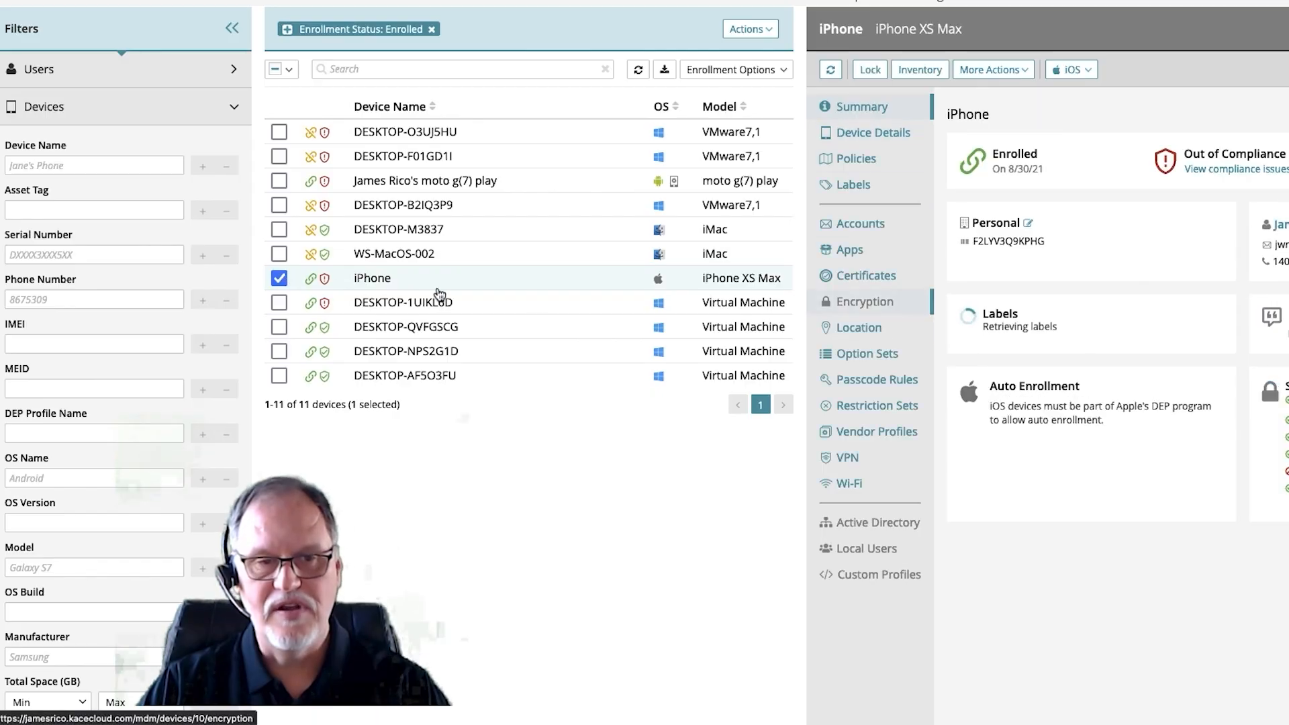
{"action": "left_click", "coordinate": [863, 333]}
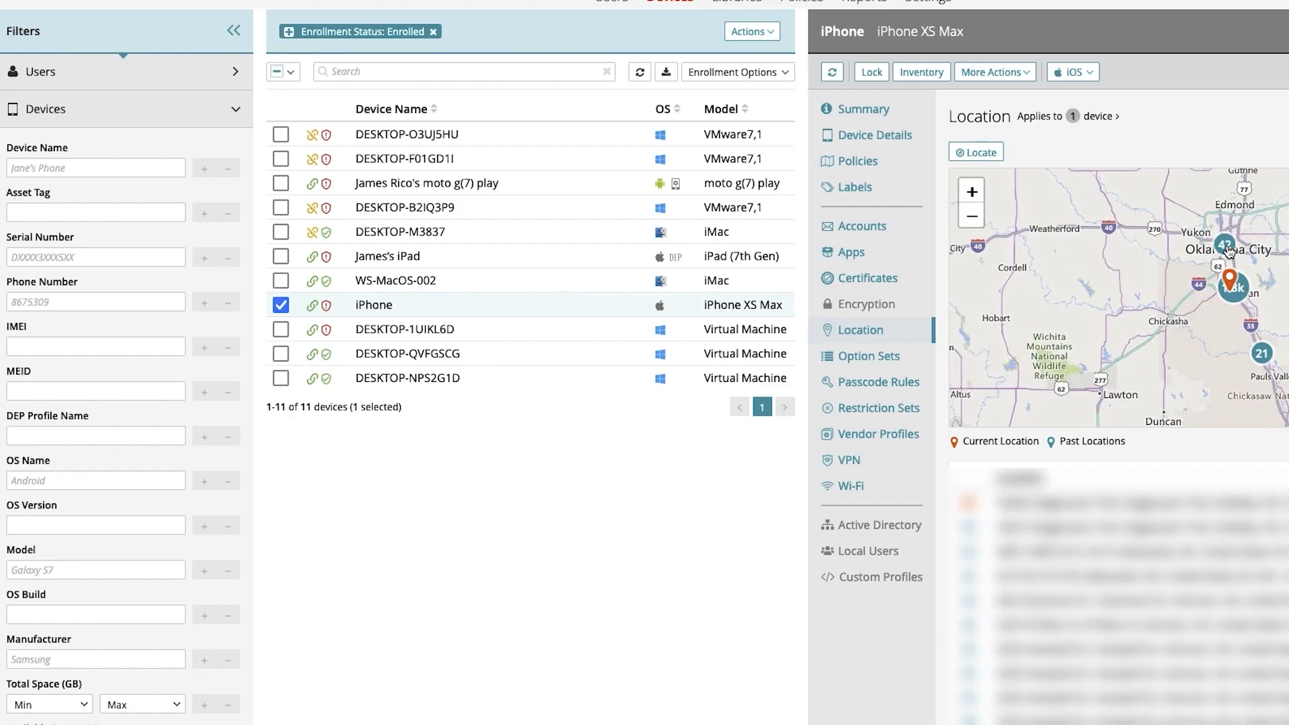
- Examine the iPhone's current and past locations around Oklahoma City, expanding the cluster near Moore and returning to the wider area
{"action": "scroll", "coordinate": [1227, 251], "scroll_direction": "up", "scroll_amount": 1}
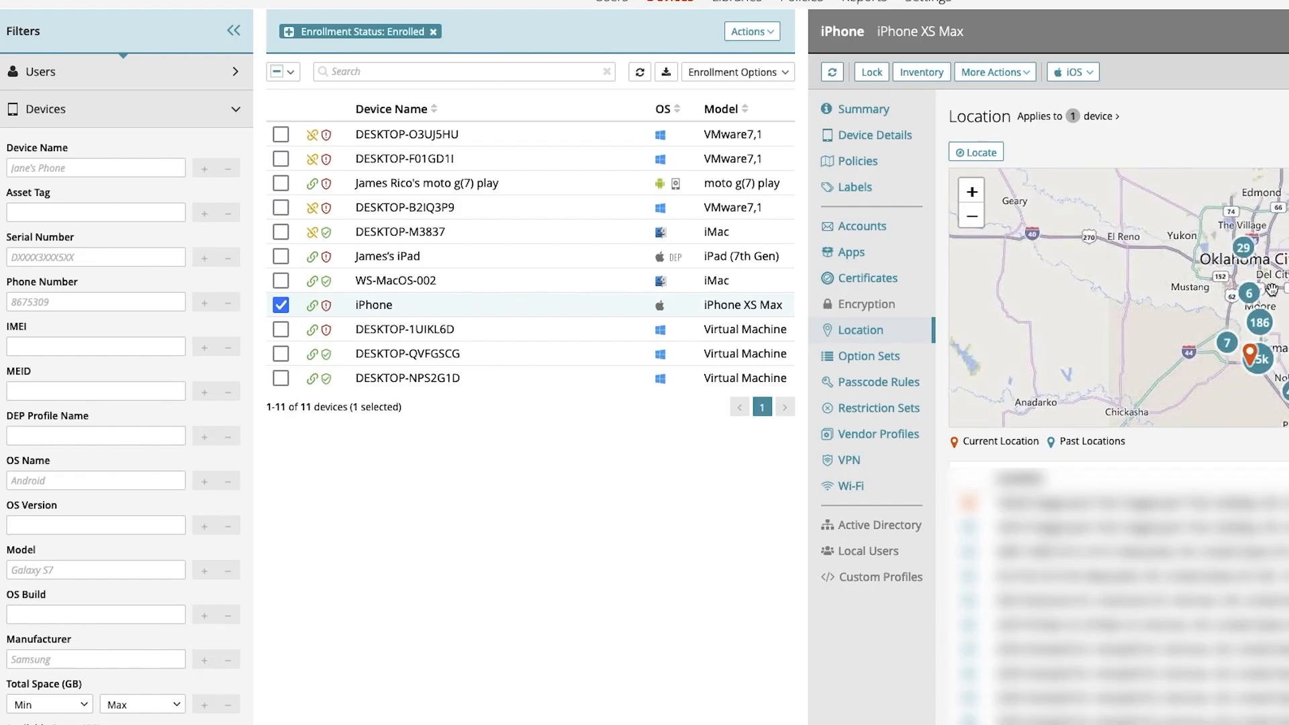
{"action": "left_click", "coordinate": [1260, 323]}
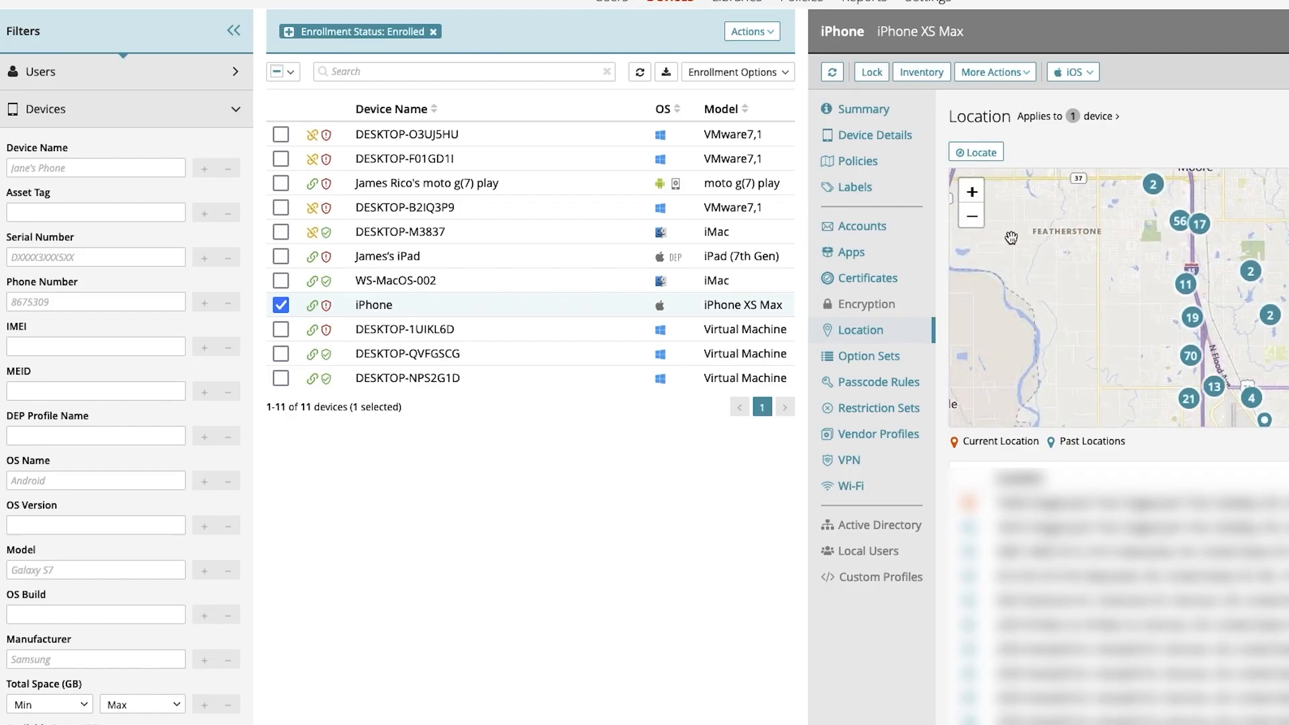
{"action": "left_click", "coordinate": [972, 217]}
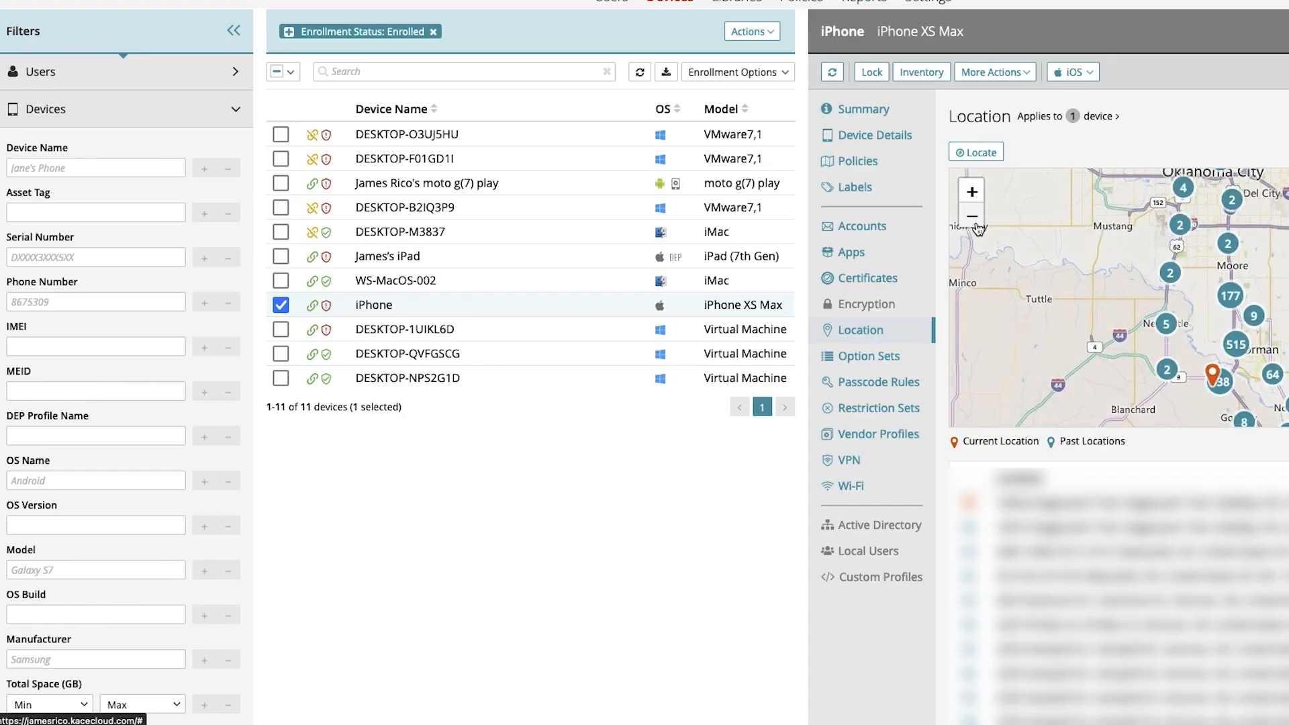
{"action": "left_click", "coordinate": [976, 225]}
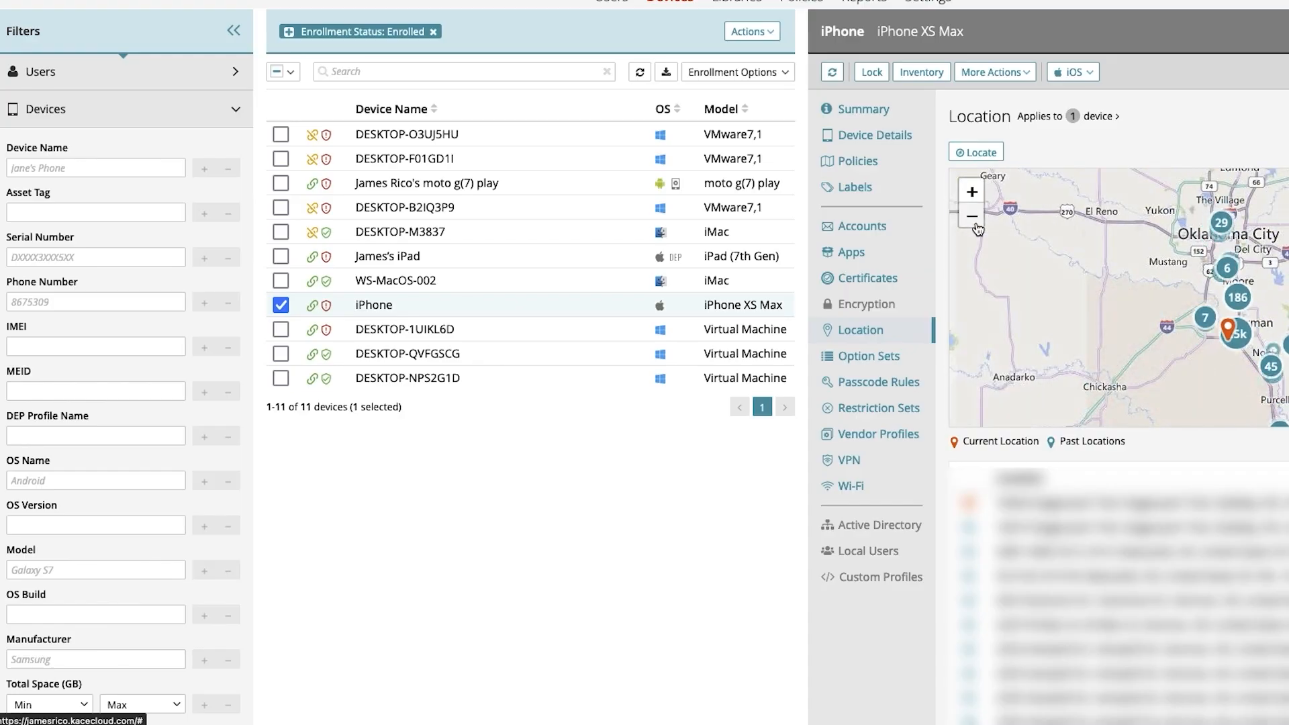